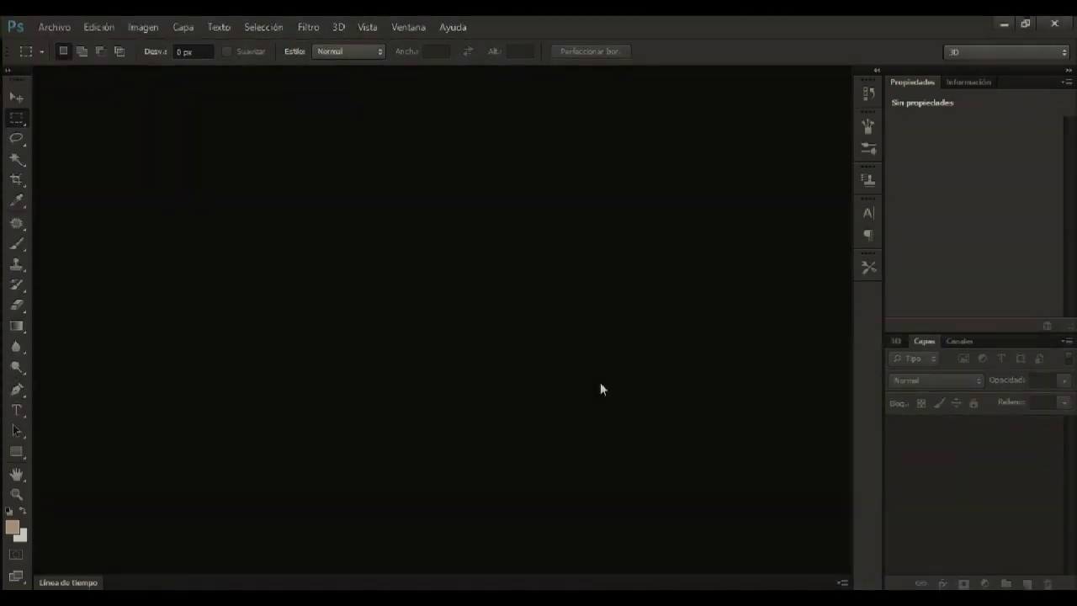
- Switch from the empty Photoshop workspace to the Google Images results for betty in Chrome
{"action": "left_click", "coordinate": [440, 570]}
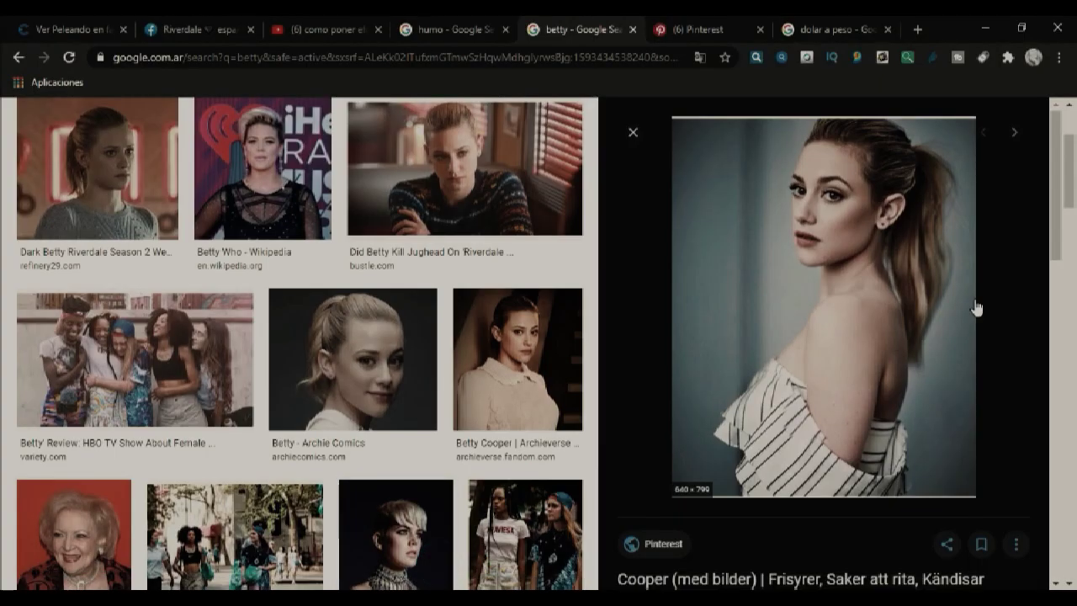
{"action": "mouse_move", "coordinate": [812, 347]}
{"action": "scroll", "coordinate": [858, 319], "scroll_direction": "down", "scroll_amount": 5}
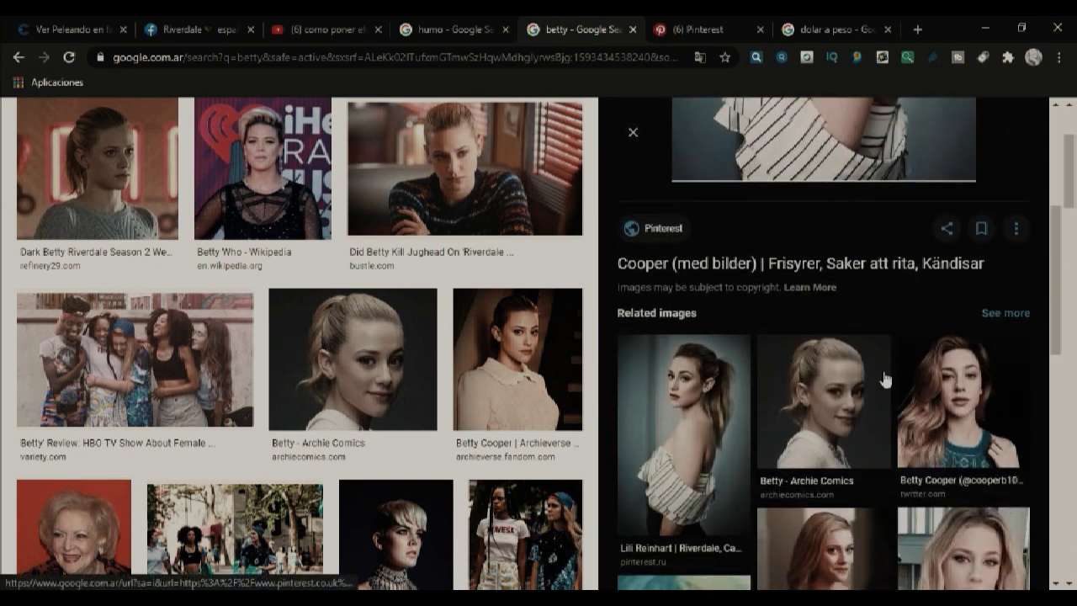
{"action": "scroll", "coordinate": [884, 381], "scroll_direction": "down", "scroll_amount": 1}
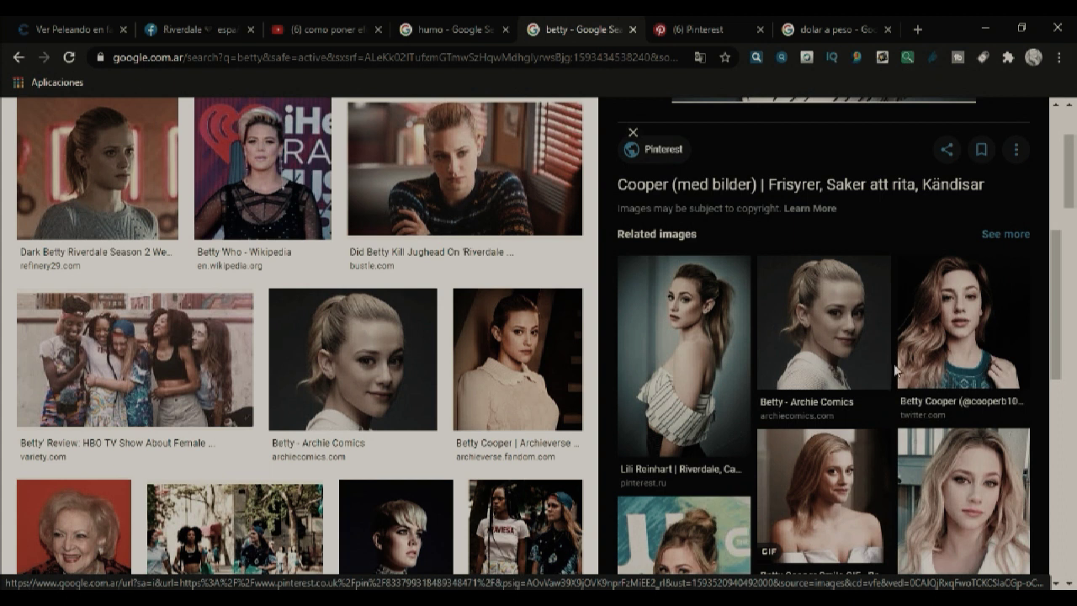
{"action": "scroll", "coordinate": [894, 362], "scroll_direction": "up", "scroll_amount": 5}
{"action": "scroll", "coordinate": [1032, 250], "scroll_direction": "up", "scroll_amount": 2}
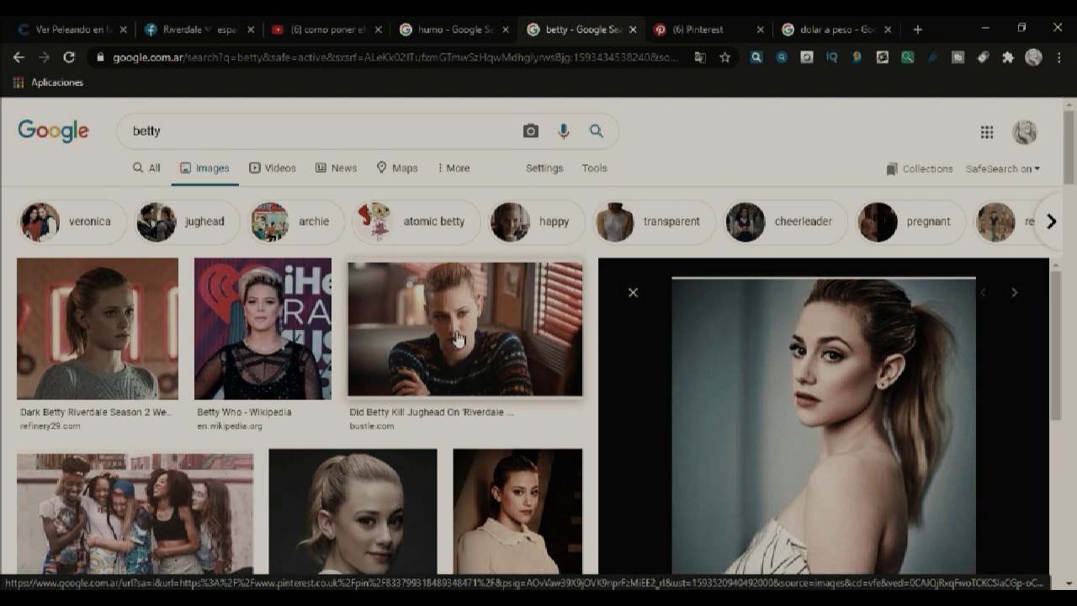
{"action": "scroll", "coordinate": [913, 416], "scroll_direction": "down", "scroll_amount": 1}
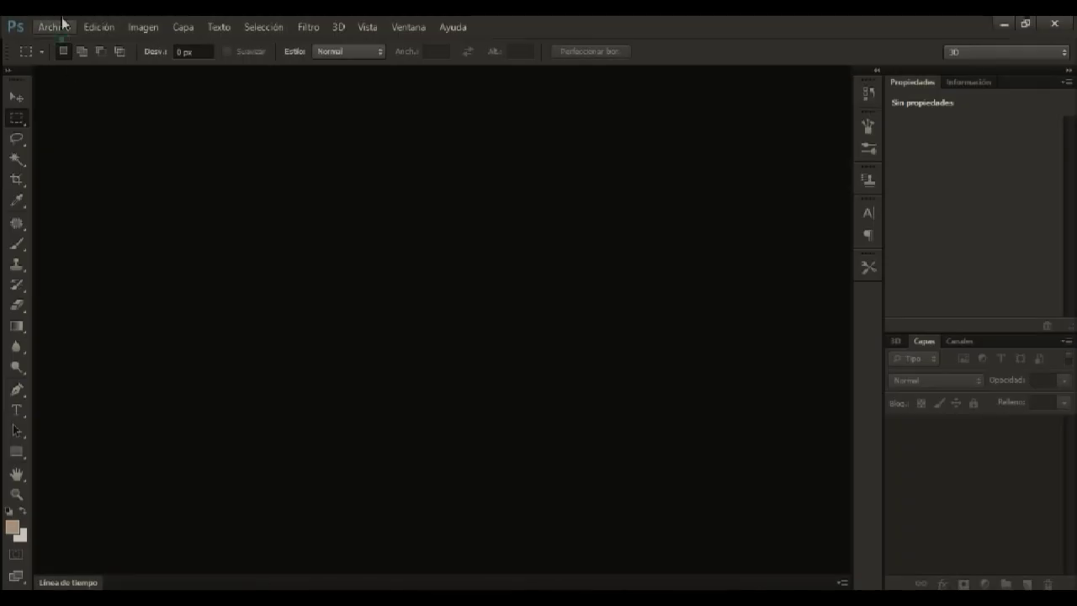
- Open betty.jpg, leaving its missing colour profile unmanaged
{"action": "left_click", "coordinate": [61, 23]}
{"action": "left_click", "coordinate": [62, 56]}
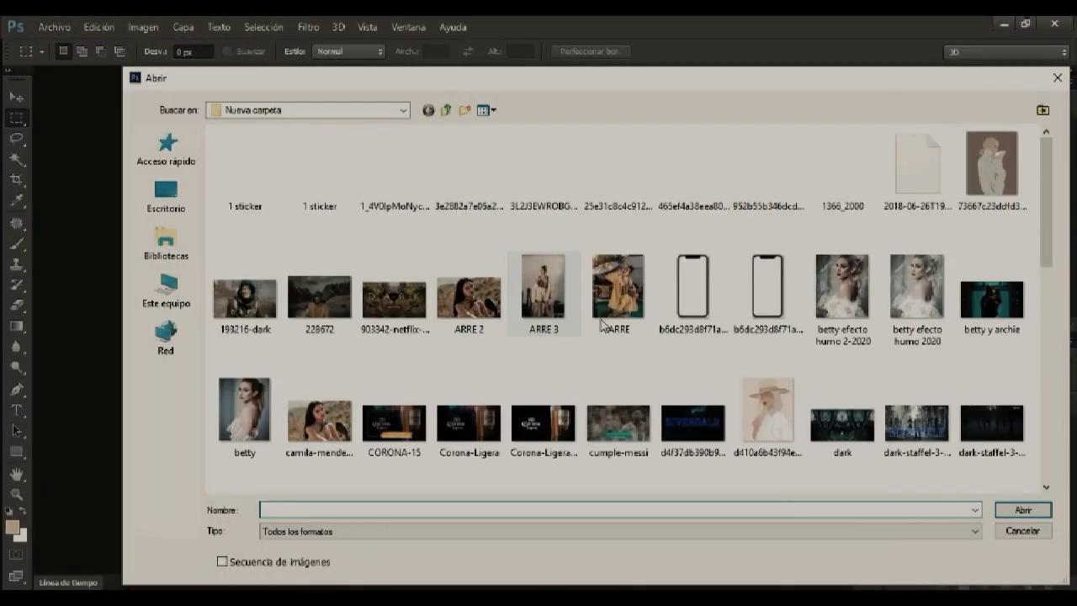
{"action": "left_click", "coordinate": [241, 432]}
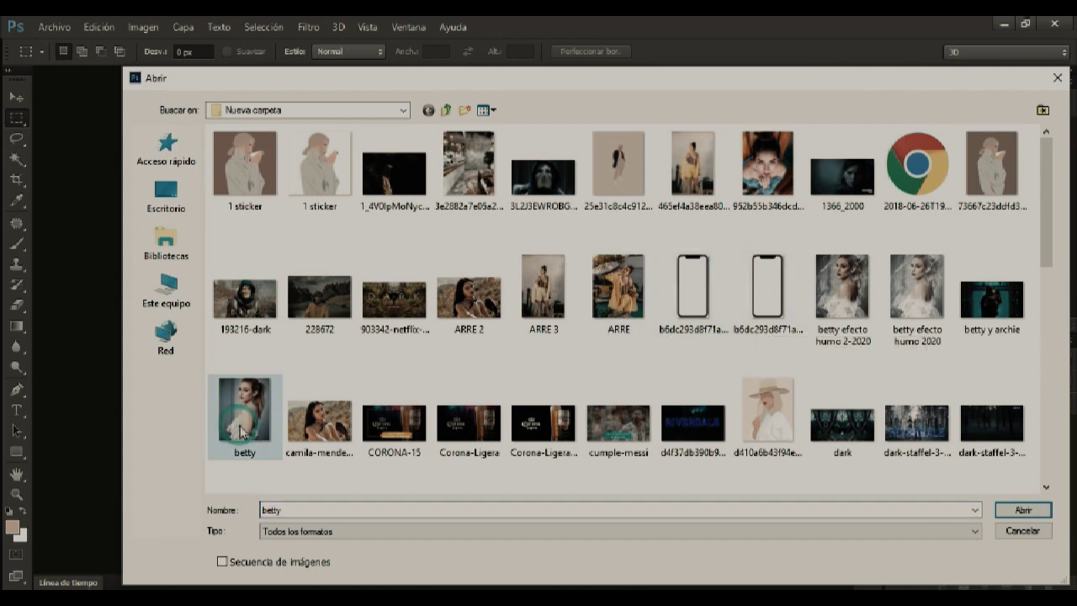
{"action": "left_click", "coordinate": [1023, 510]}
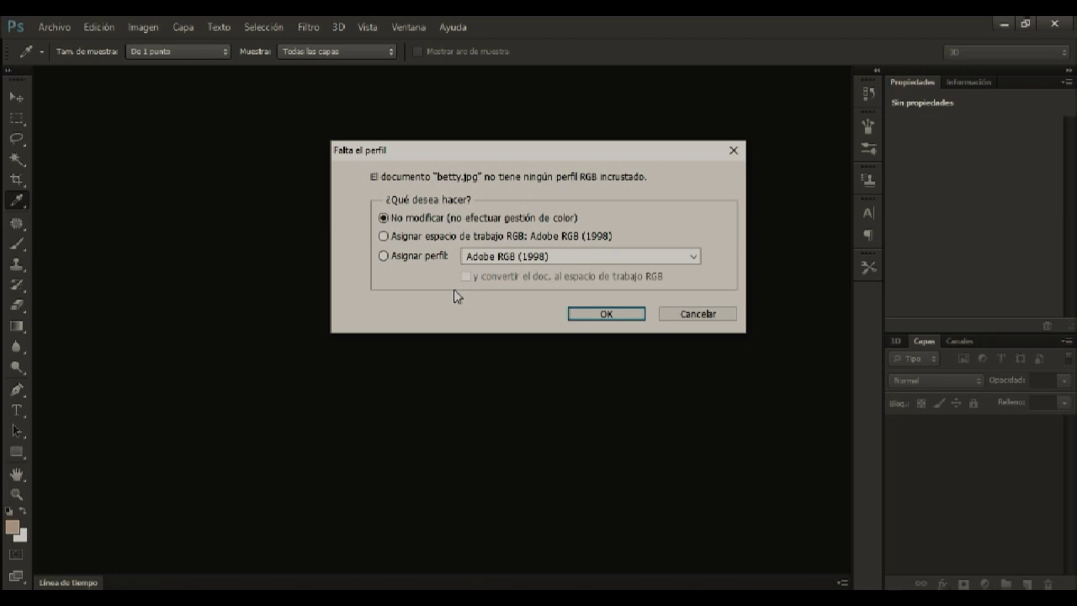
{"action": "left_click", "coordinate": [593, 314]}
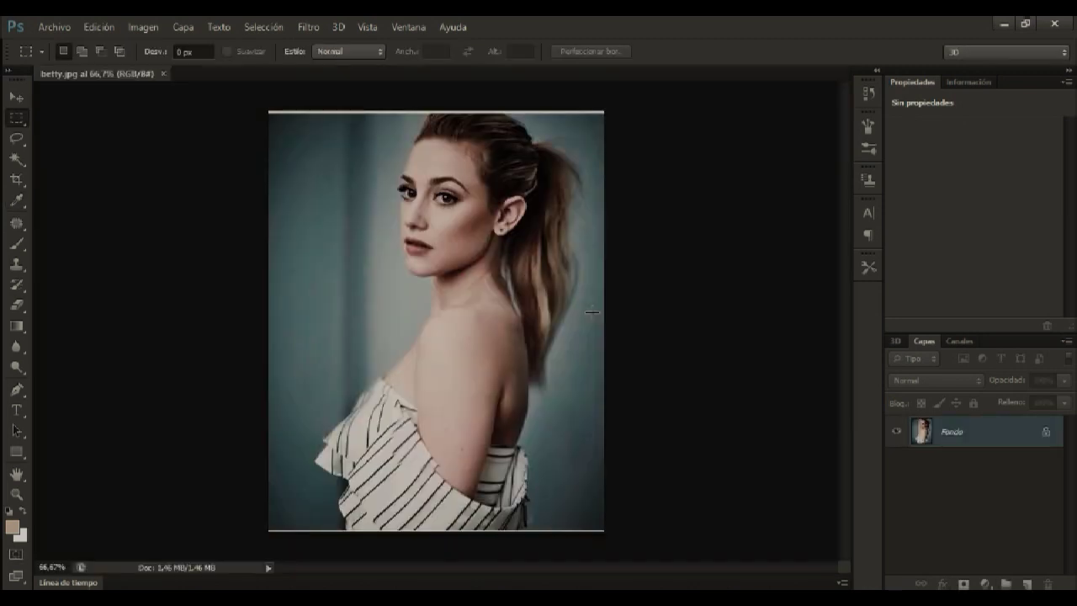
- Convert the locked Fondo background into a regular layer named 'll'
{"action": "double_click", "coordinate": [998, 435]}
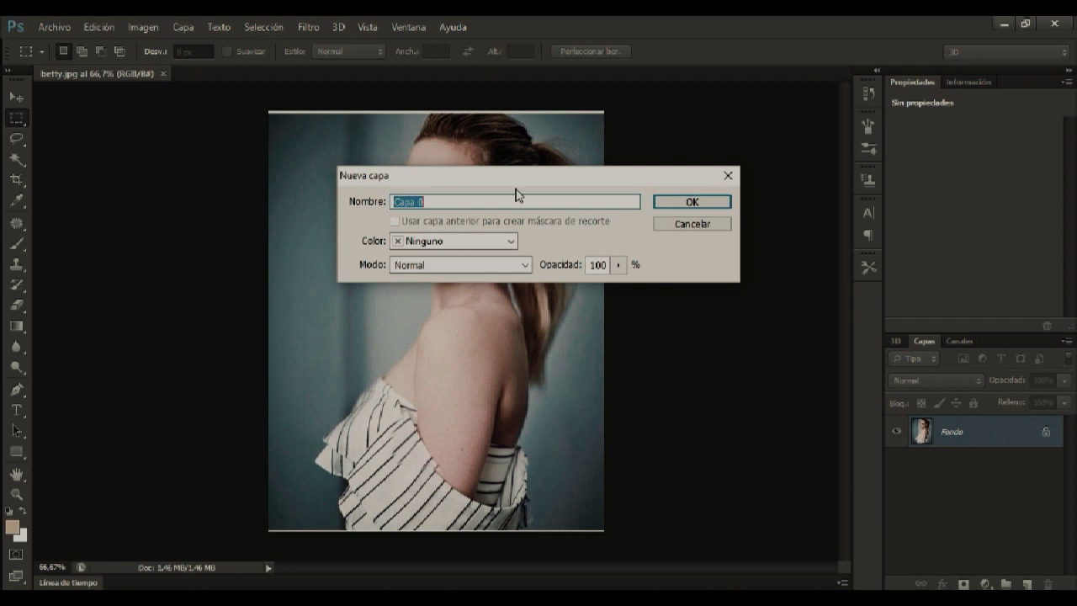
{"action": "type", "text": "ll"}
{"action": "left_click", "coordinate": [683, 201]}
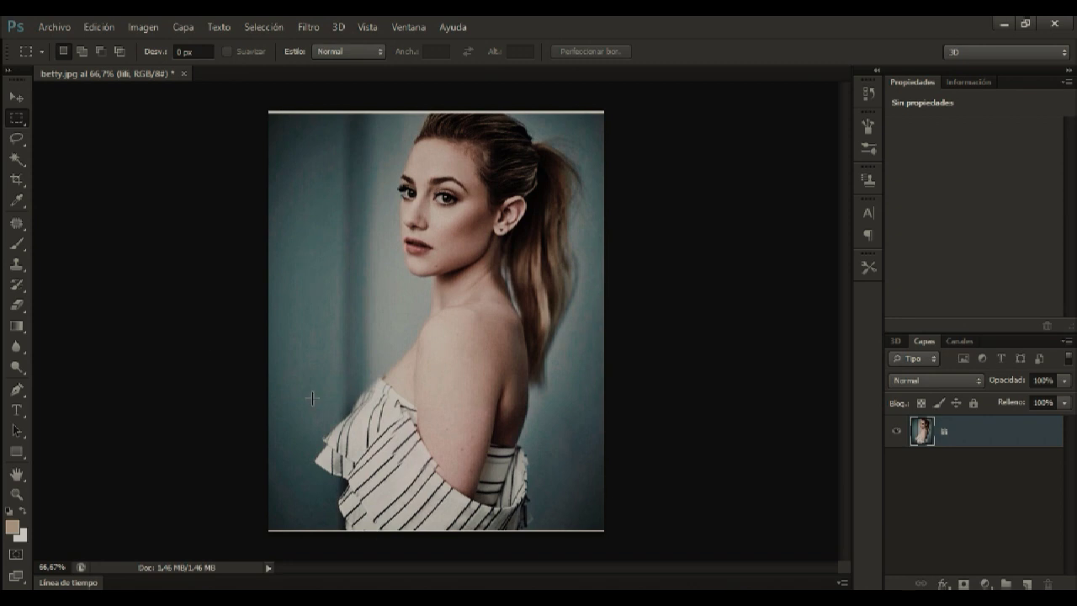
- Crop a thin strip off the portrait's top and bottom, then return to the browser
{"action": "left_click", "coordinate": [17, 180]}
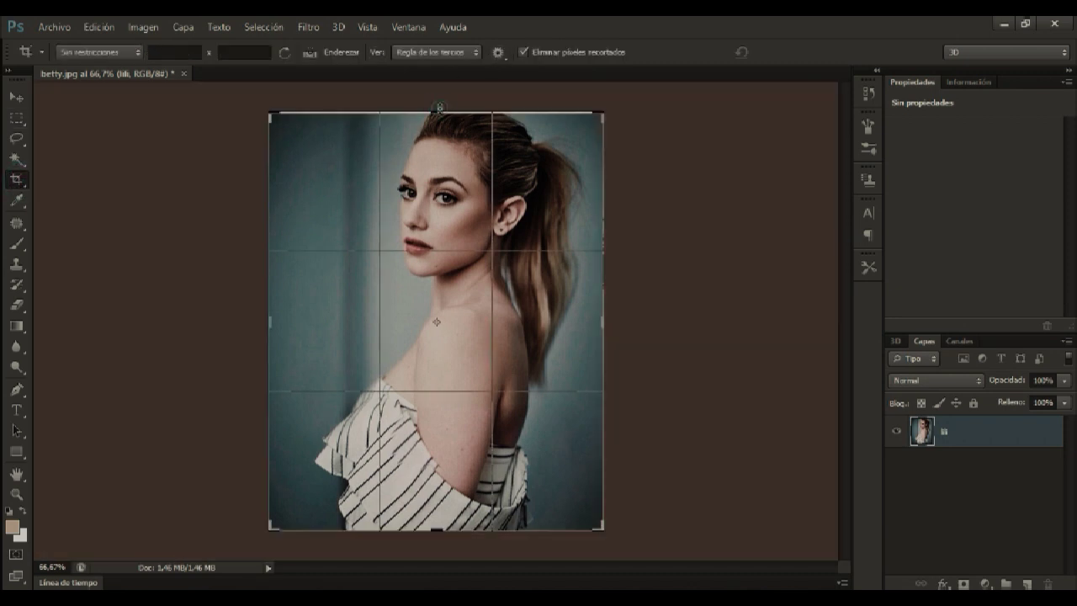
{"action": "left_click_drag", "start_coordinate": [437, 107], "coordinate": [435, 116]}
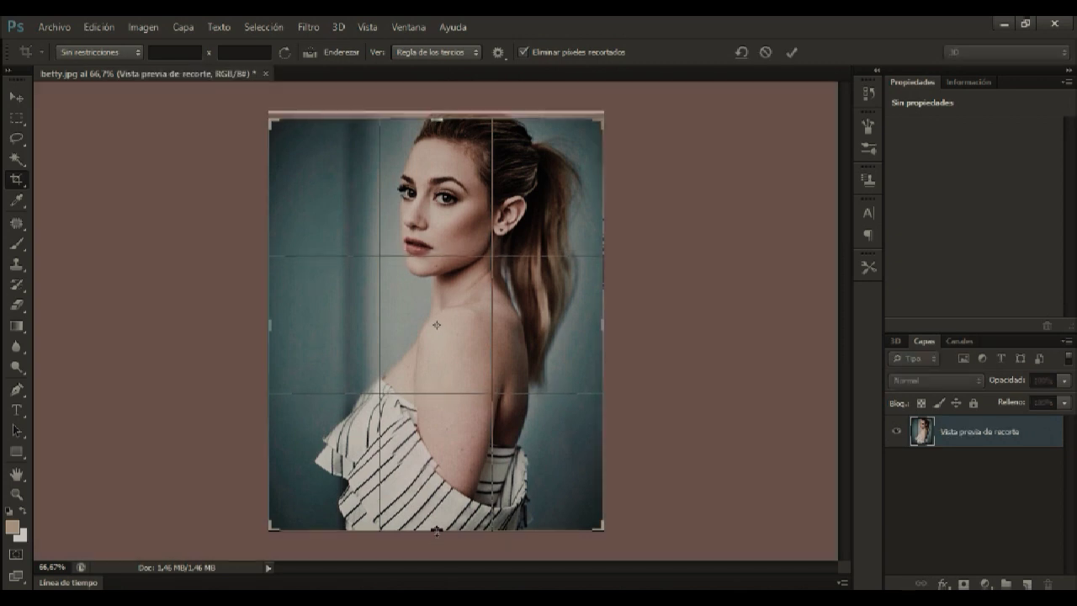
{"action": "left_click_drag", "start_coordinate": [437, 530], "coordinate": [438, 524]}
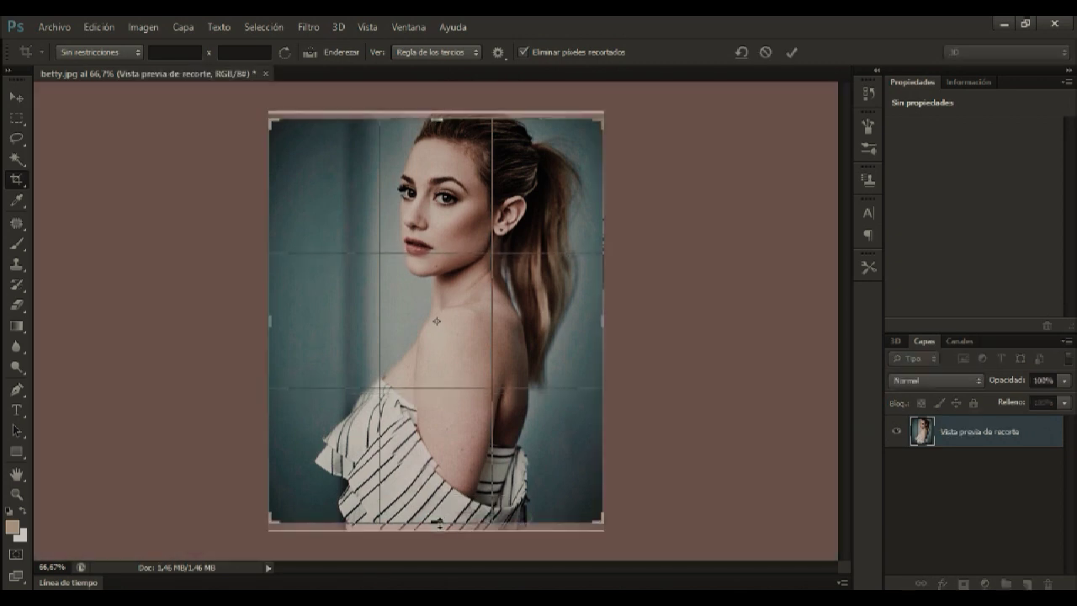
{"action": "left_click", "coordinate": [789, 54]}
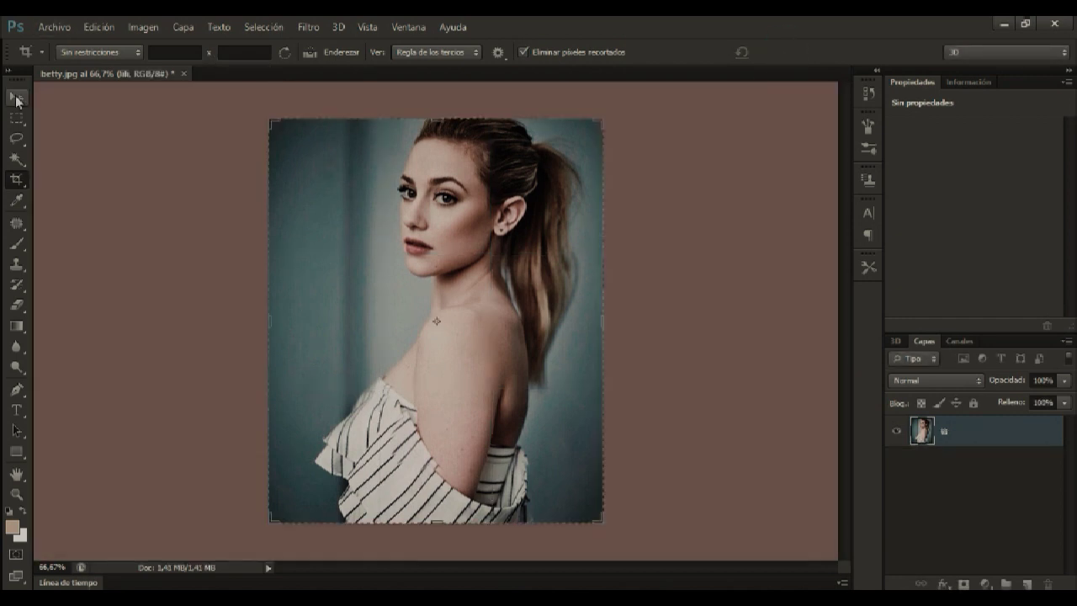
{"action": "left_click", "coordinate": [17, 97]}
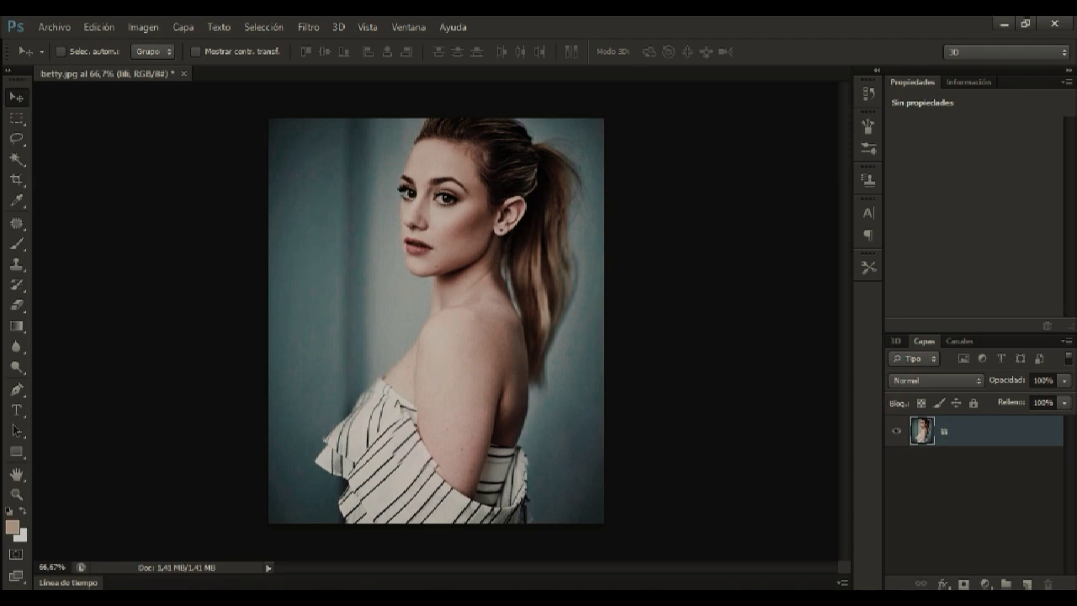
{"action": "key", "text": "alt+Tab"}
- Browse the 'humo' Google Images results for white smoke on black backgrounds
{"action": "left_click", "coordinate": [497, 18]}
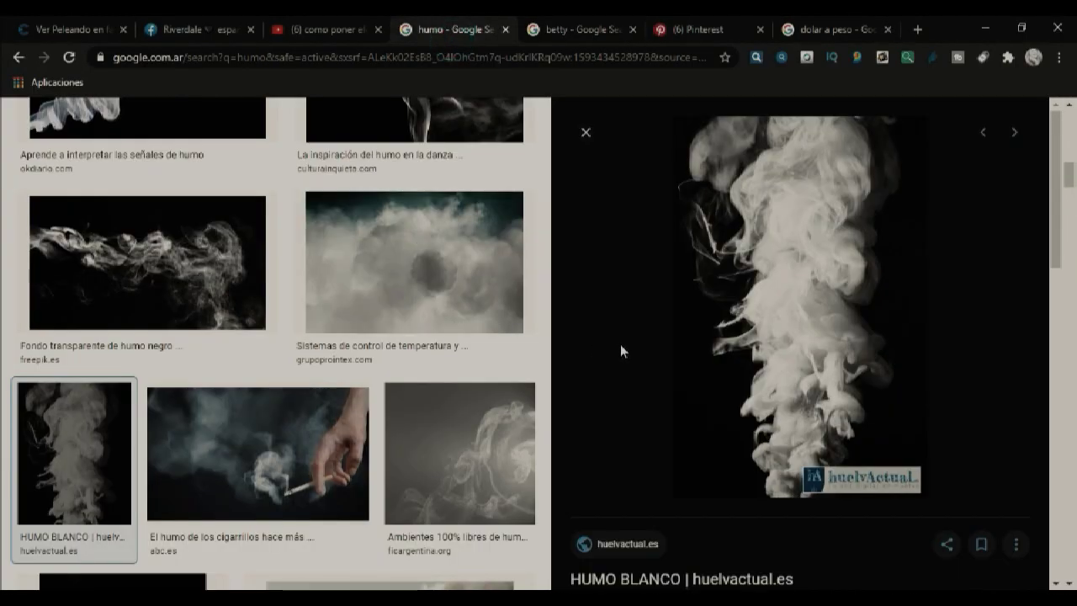
{"action": "scroll", "coordinate": [1017, 187], "scroll_direction": "up", "scroll_amount": 5}
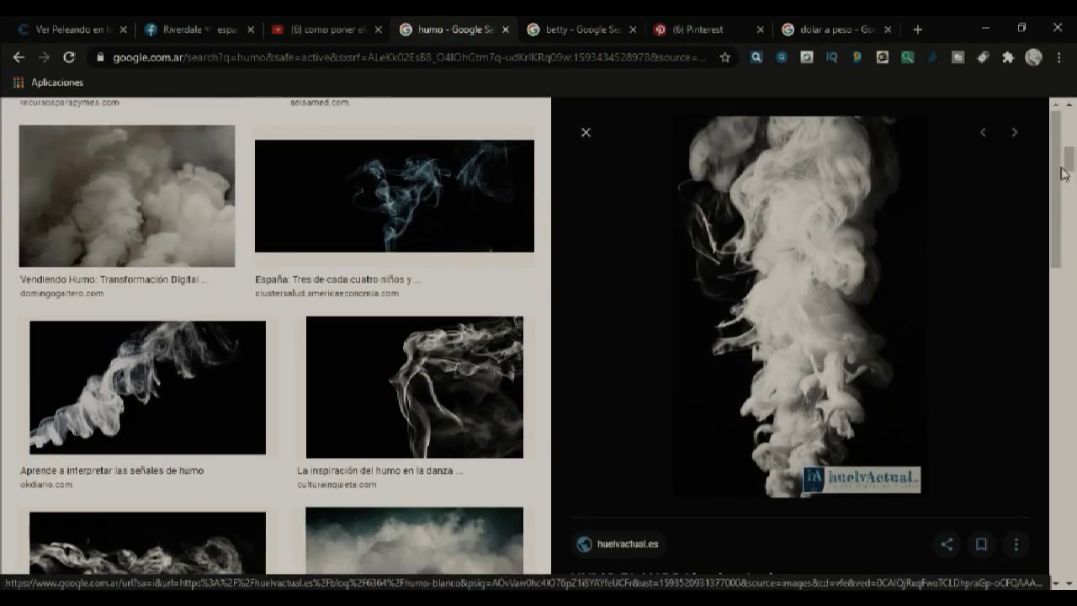
{"action": "scroll", "coordinate": [3, 164], "scroll_direction": "up", "scroll_amount": 3}
{"action": "scroll", "coordinate": [4, 162], "scroll_direction": "up", "scroll_amount": 3}
{"action": "scroll", "coordinate": [4, 161], "scroll_direction": "up", "scroll_amount": 3}
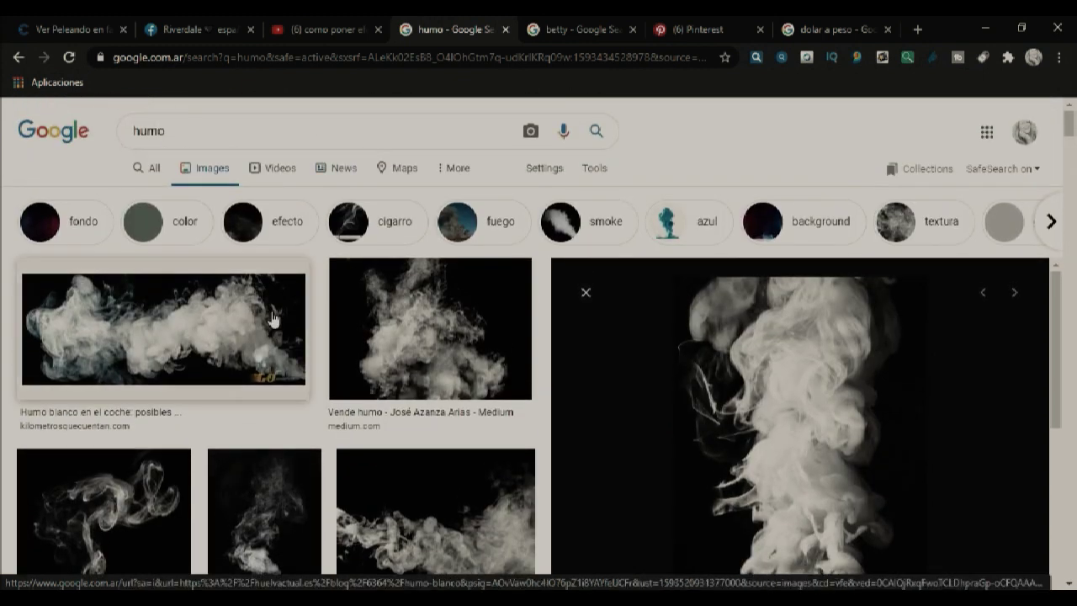
{"action": "scroll", "coordinate": [277, 312], "scroll_direction": "down", "scroll_amount": 2}
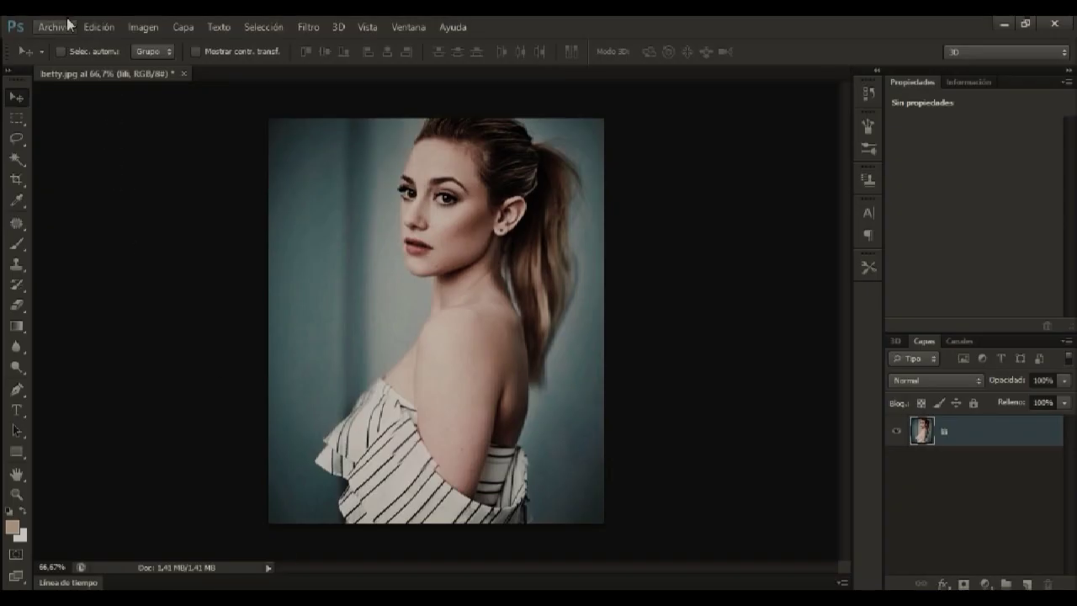
- Place the white smoke fragments image into the betty document
{"action": "left_click", "coordinate": [67, 24]}
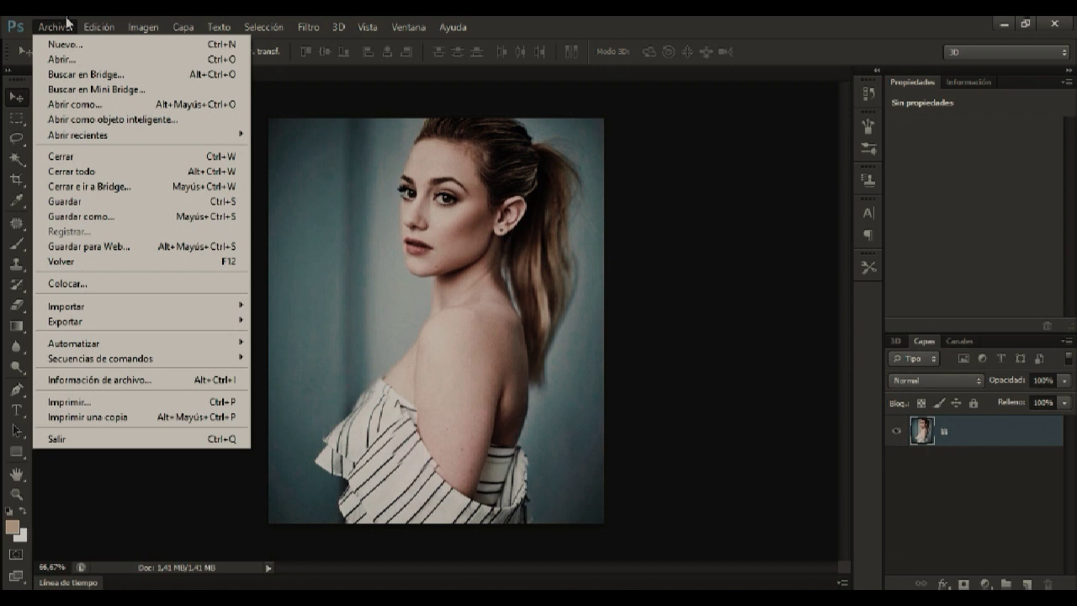
{"action": "left_click", "coordinate": [150, 284]}
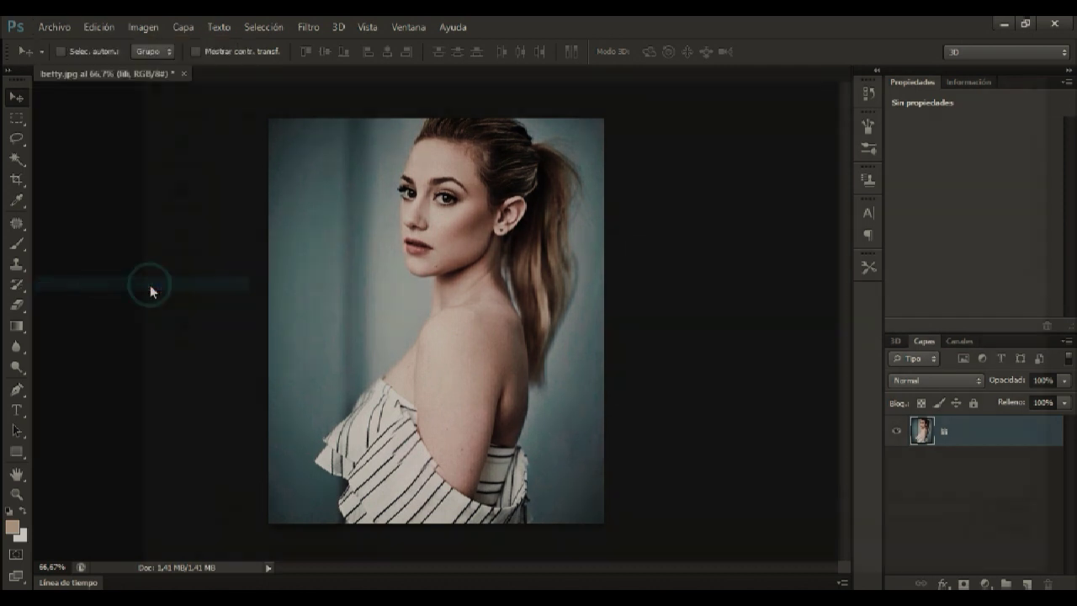
{"action": "scroll", "coordinate": [844, 313], "scroll_direction": "down", "scroll_amount": 3}
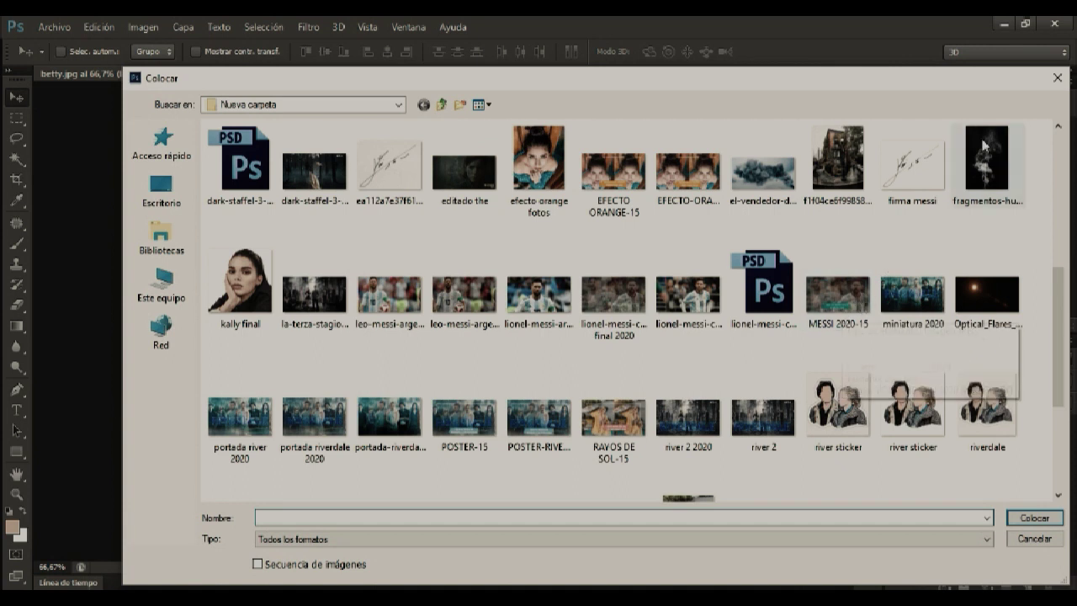
{"action": "left_click", "coordinate": [984, 197]}
{"action": "left_click", "coordinate": [1033, 518]}
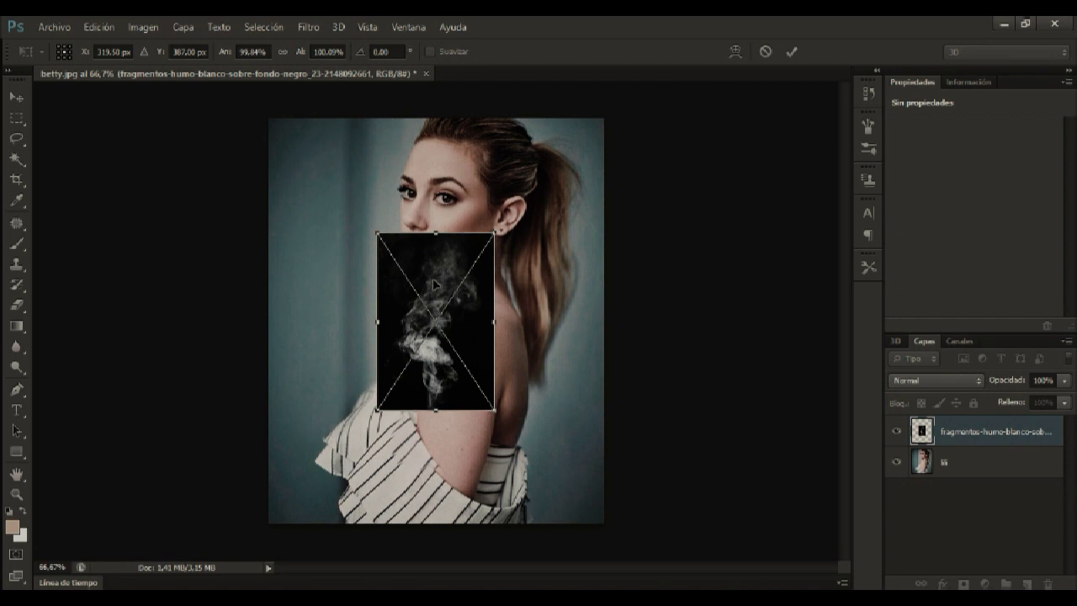
- Scale the smoke layer to about 527%, position it over the canvas, and commit
{"action": "left_click_drag", "start_coordinate": [433, 284], "coordinate": [299, 140]}
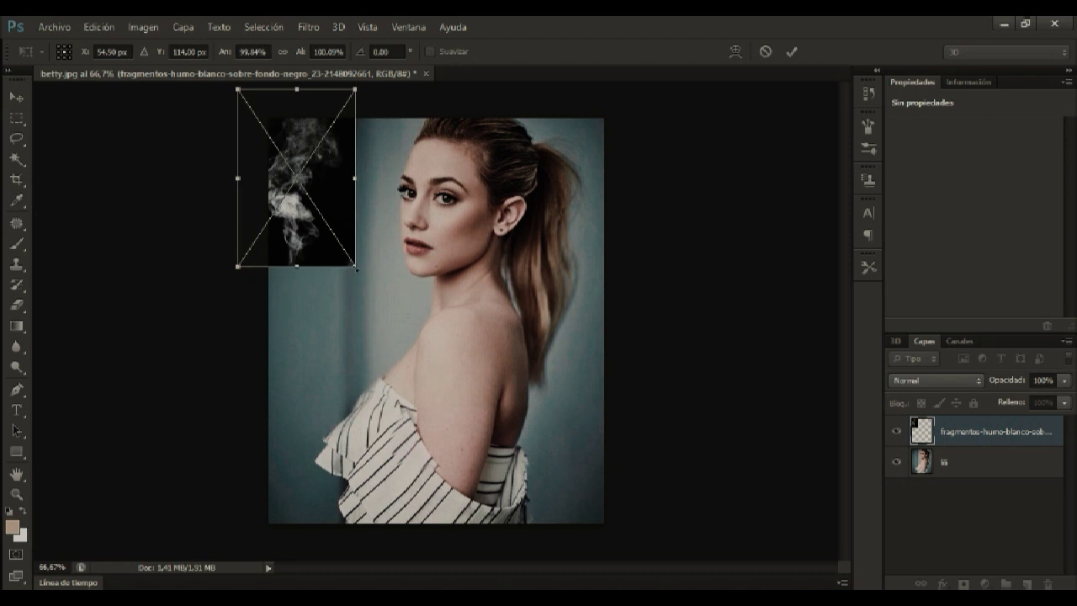
{"action": "left_click_drag", "start_coordinate": [354, 267], "coordinate": [690, 568]}
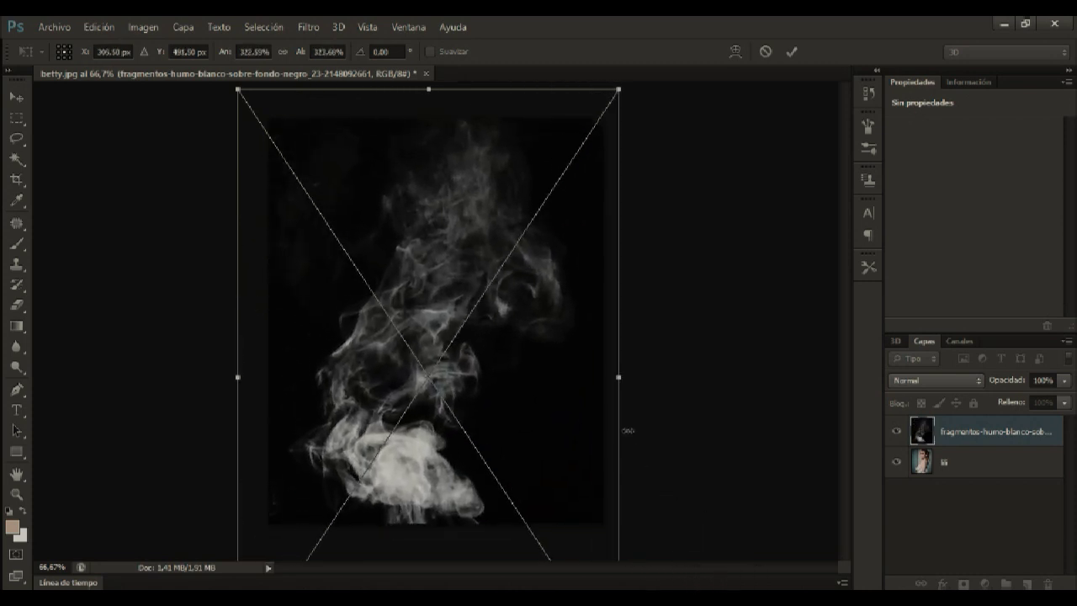
{"action": "key", "text": "ctrl+0"}
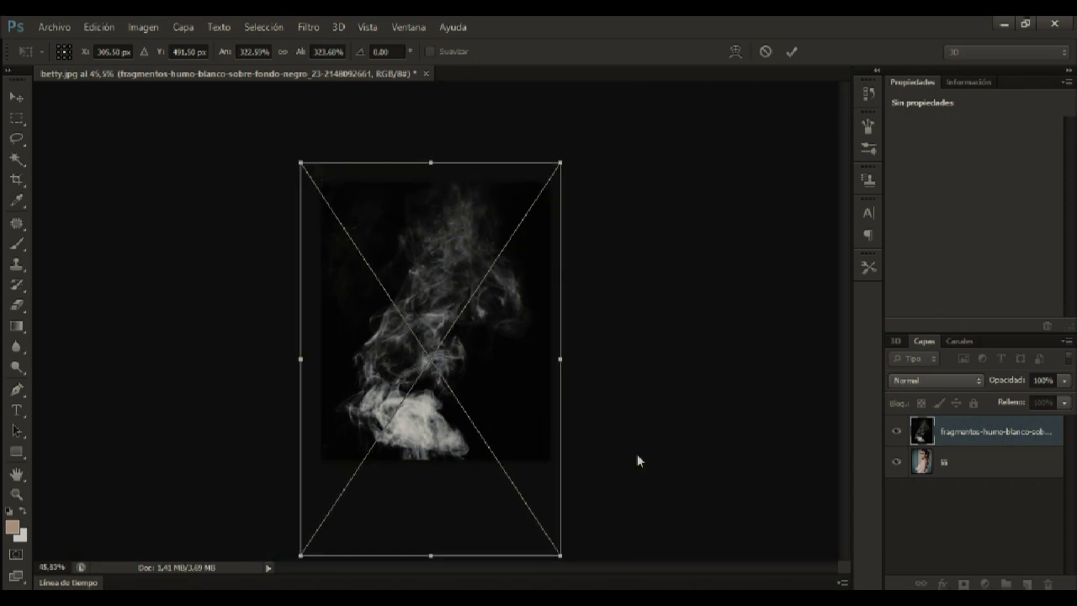
{"action": "left_click_drag", "start_coordinate": [559, 167], "coordinate": [630, 56]}
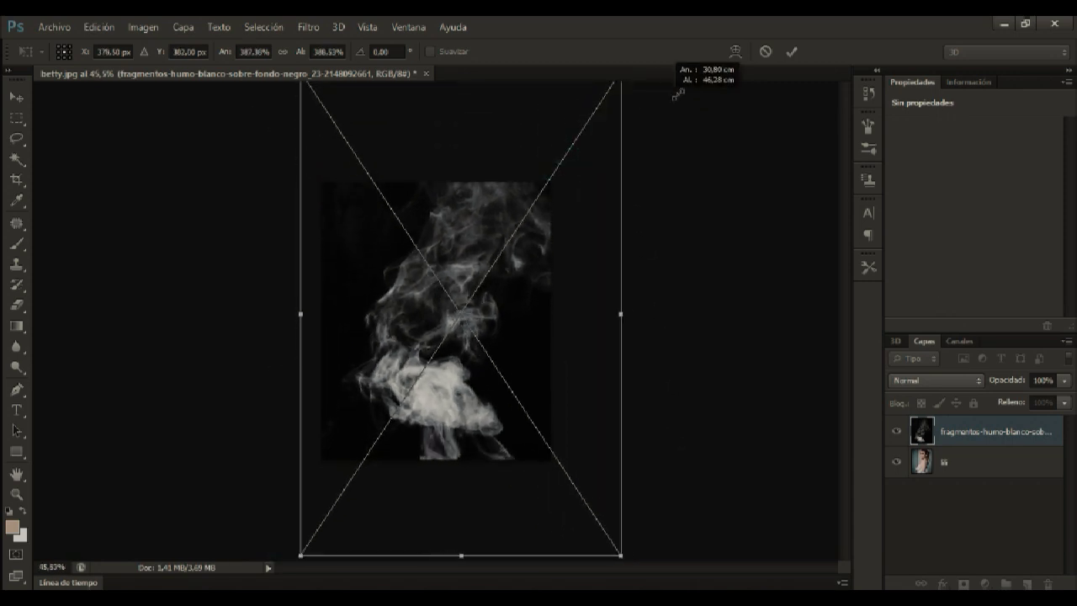
{"action": "left_click_drag", "start_coordinate": [469, 246], "coordinate": [425, 254]}
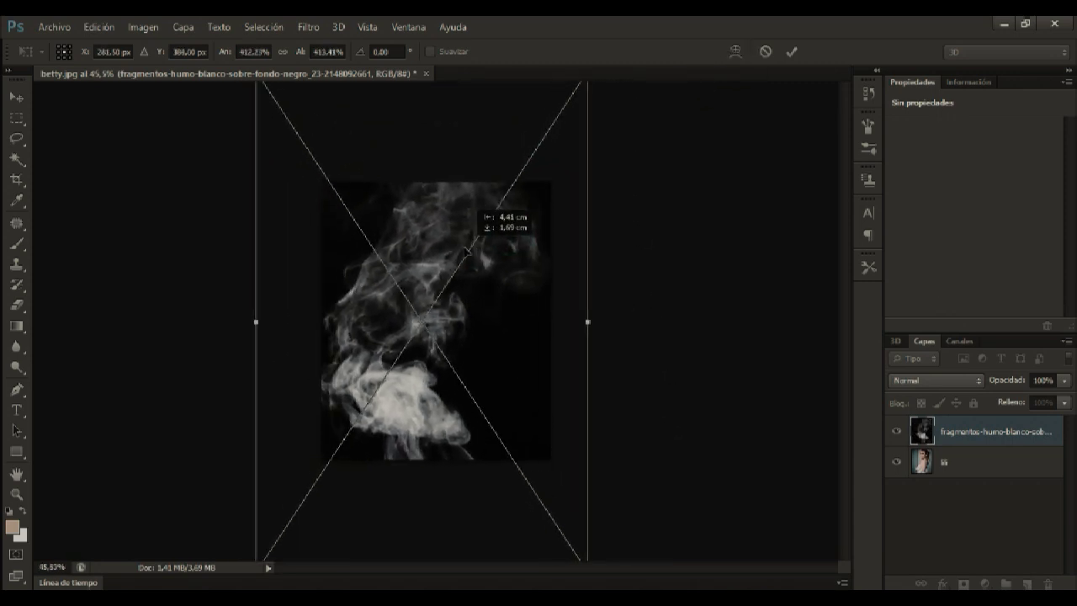
{"action": "key", "text": "ctrl+0"}
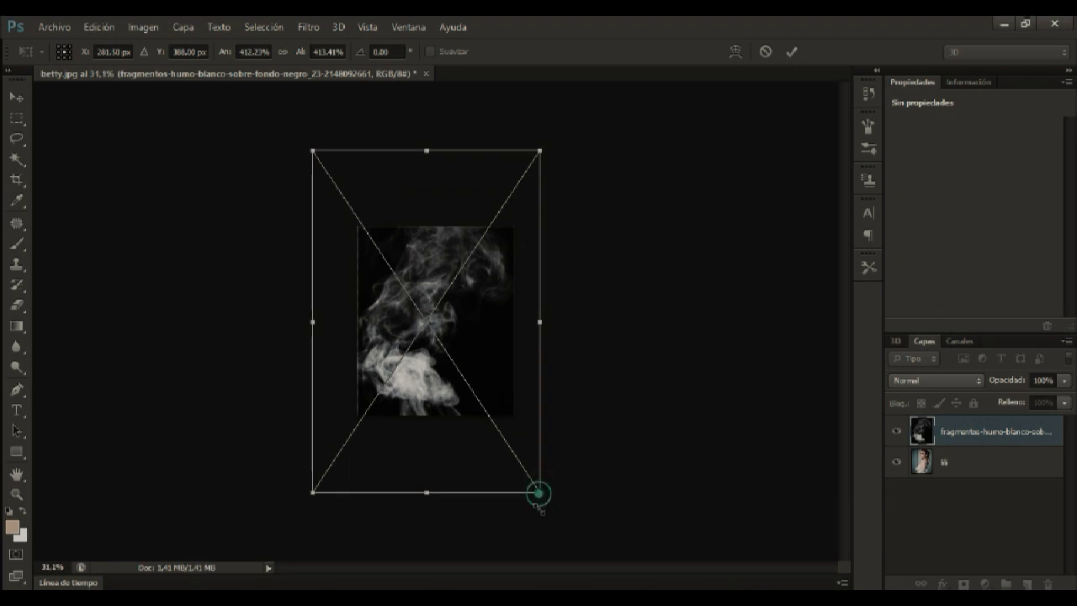
{"action": "left_click_drag", "start_coordinate": [537, 492], "coordinate": [601, 587]}
{"action": "left_click_drag", "start_coordinate": [500, 360], "coordinate": [469, 269]}
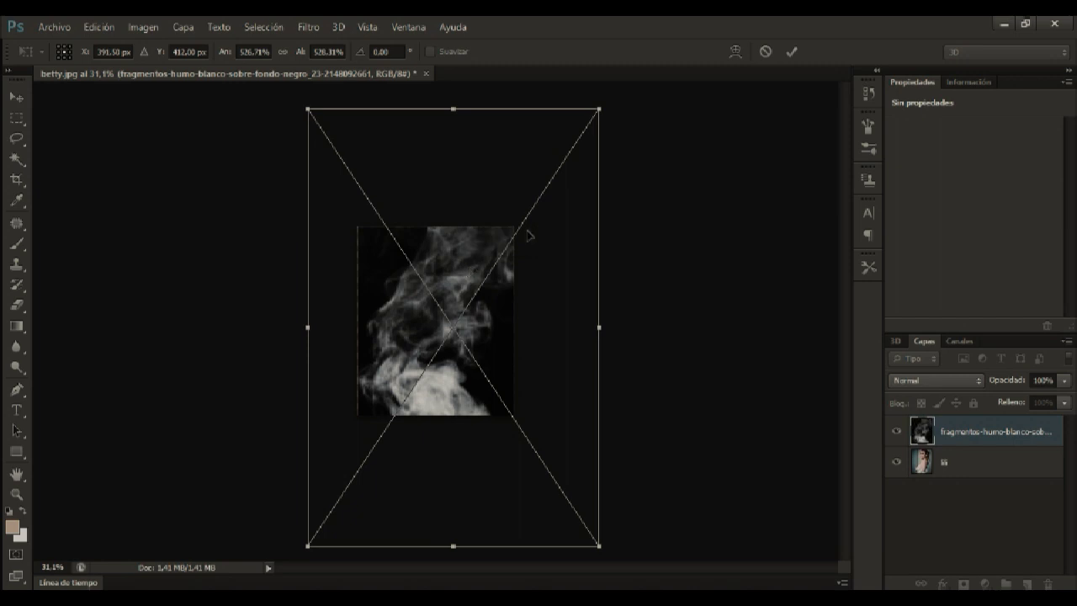
{"action": "left_click", "coordinate": [790, 52]}
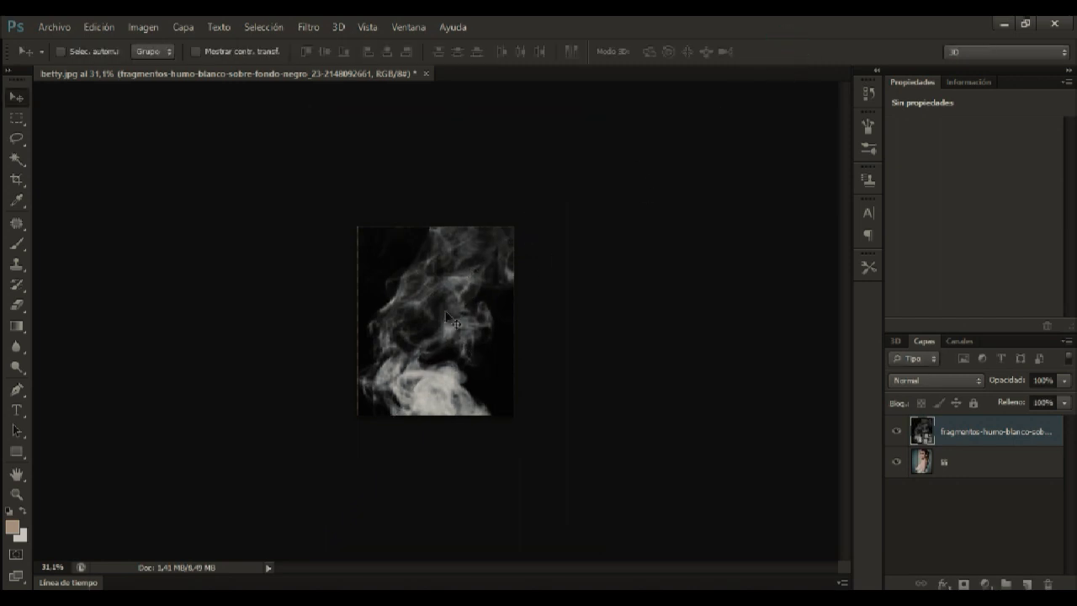
- Set the smoke layer's blend mode to Trama (Screen) and rasterize it
{"action": "scroll", "coordinate": [428, 319], "scroll_direction": "up", "scroll_amount": 3}
{"action": "scroll", "coordinate": [428, 318], "scroll_direction": "up", "scroll_amount": 3}
{"action": "scroll", "coordinate": [427, 318], "scroll_direction": "up", "scroll_amount": 1}
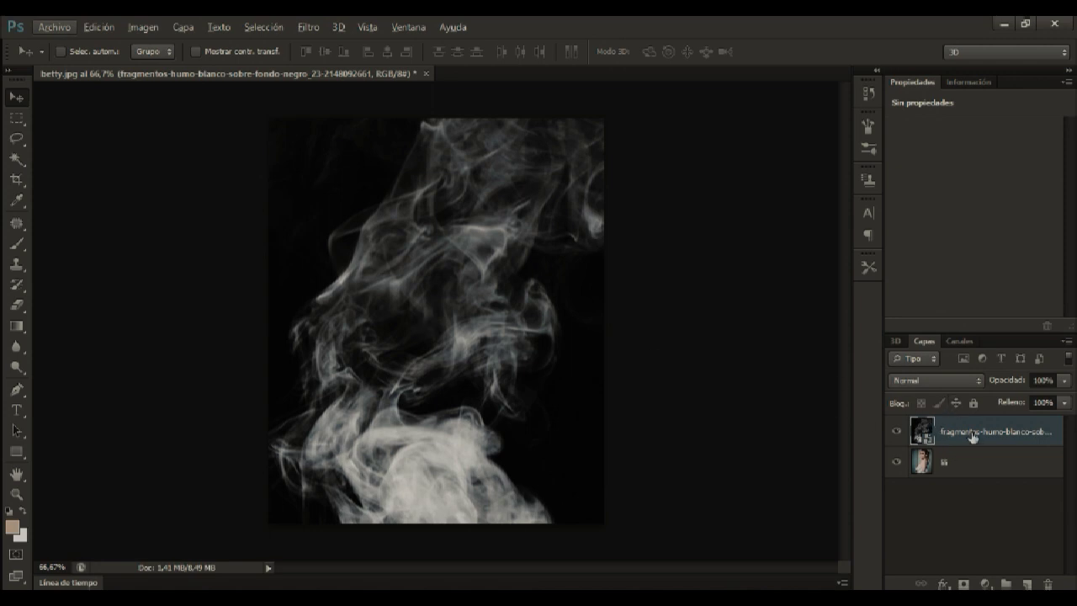
{"action": "left_click", "coordinate": [930, 385]}
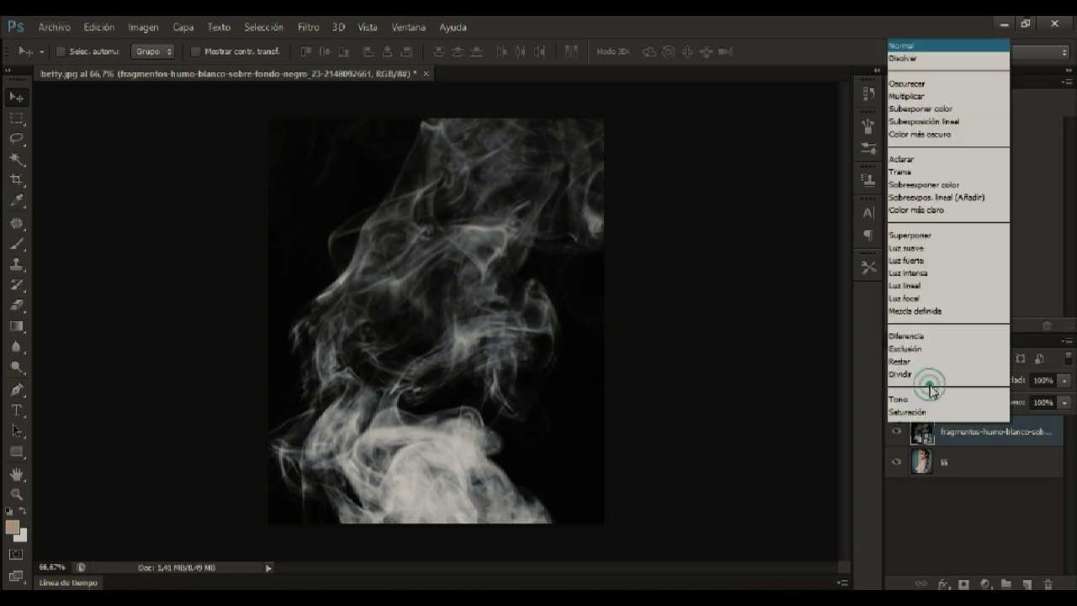
{"action": "left_click", "coordinate": [919, 151]}
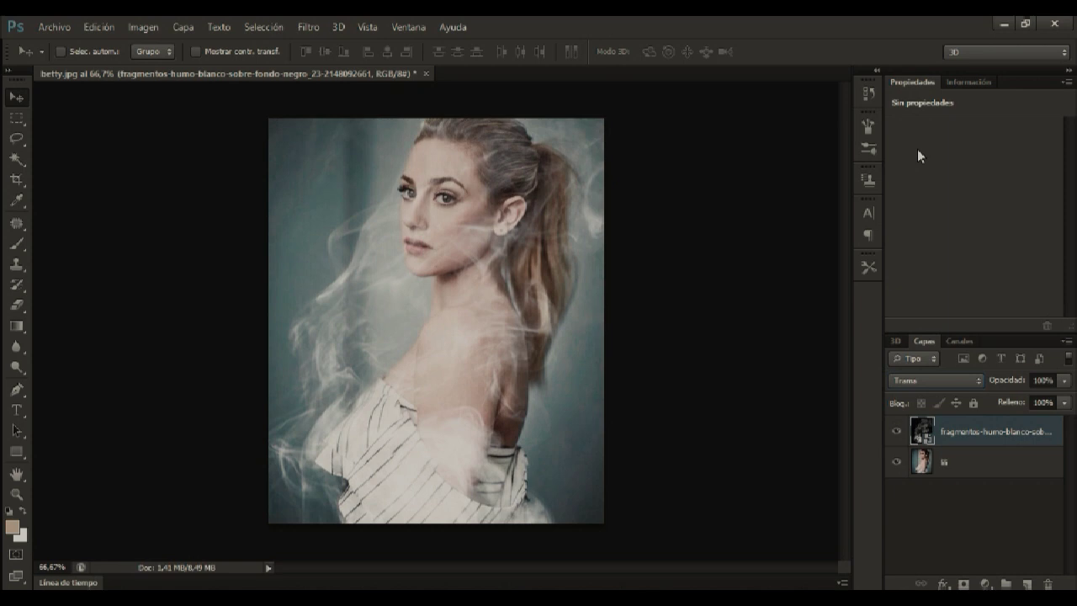
{"action": "right_click", "coordinate": [966, 431]}
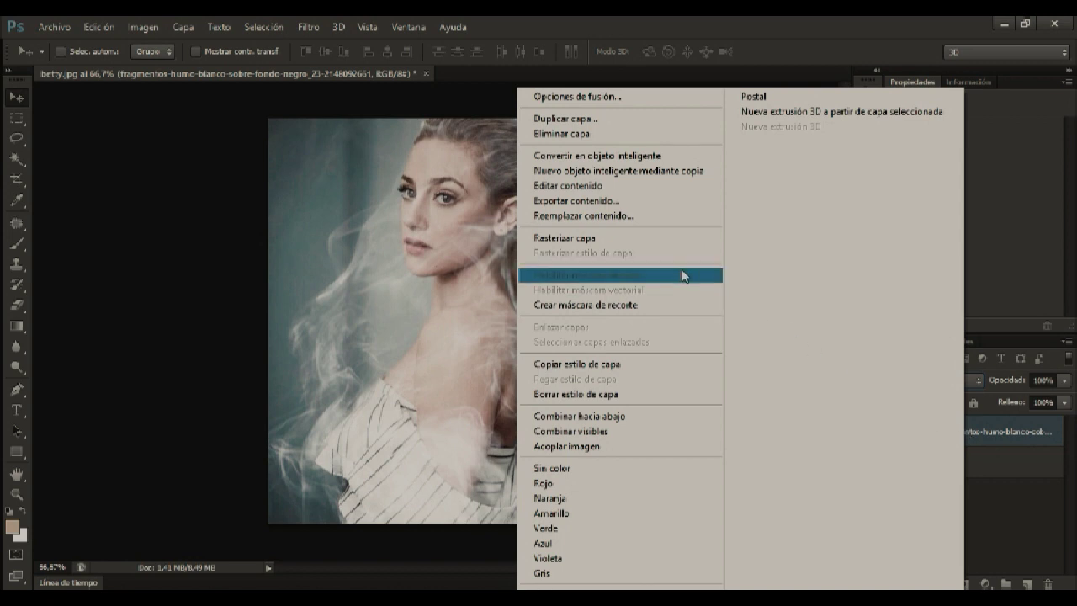
{"action": "left_click", "coordinate": [654, 239]}
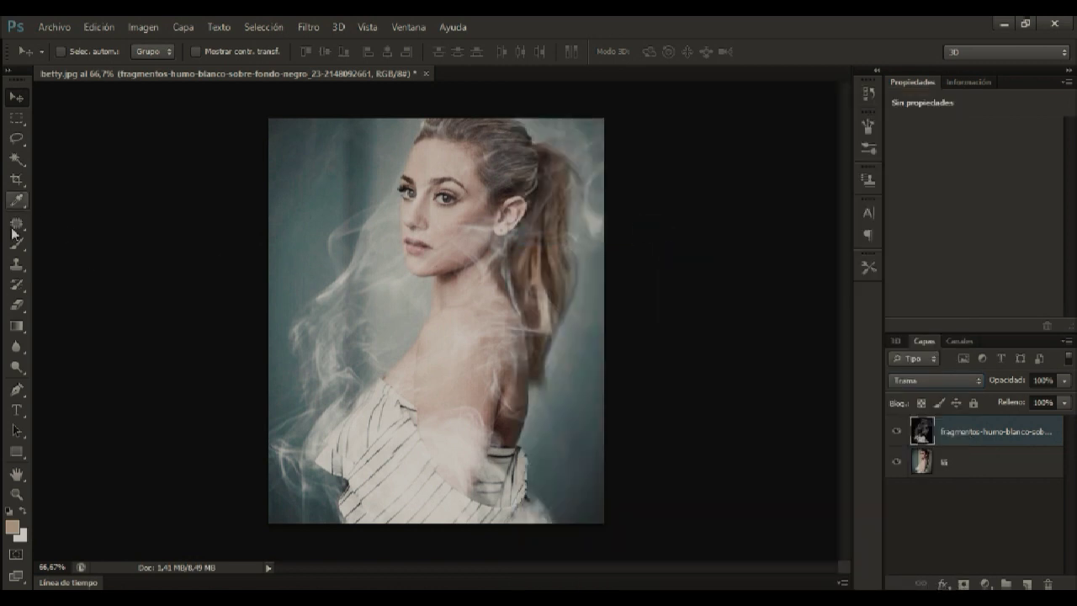
- Set up a soft Eraser brush with 2% hardness and 176 px size
{"action": "left_click", "coordinate": [17, 308]}
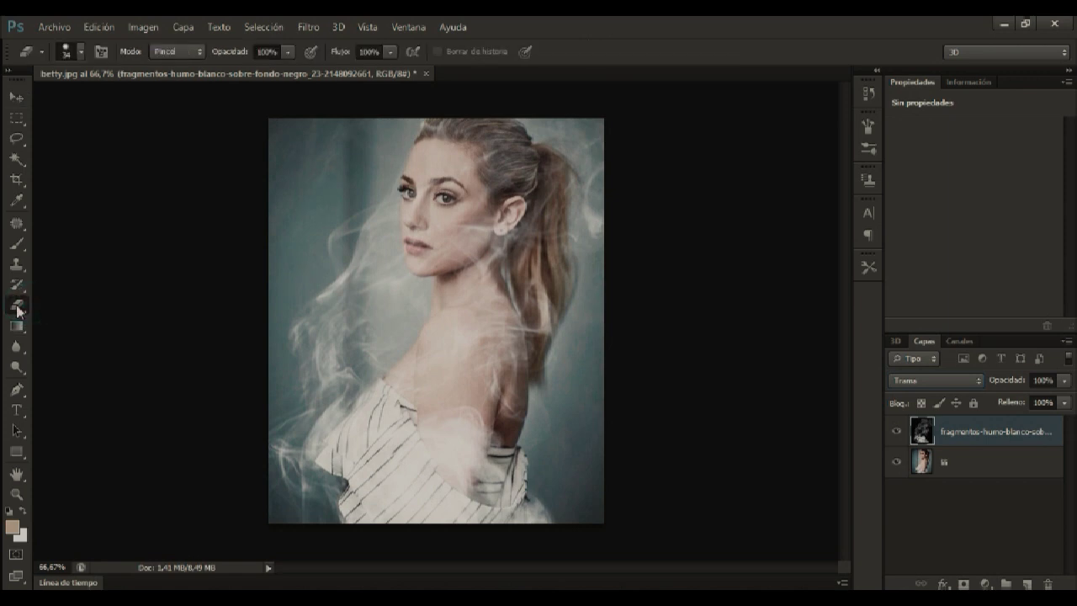
{"action": "left_click", "coordinate": [80, 52]}
{"action": "left_click", "coordinate": [28, 138]}
{"action": "left_click", "coordinate": [90, 99]}
{"action": "left_click_drag", "start_coordinate": [90, 98], "coordinate": [132, 98]}
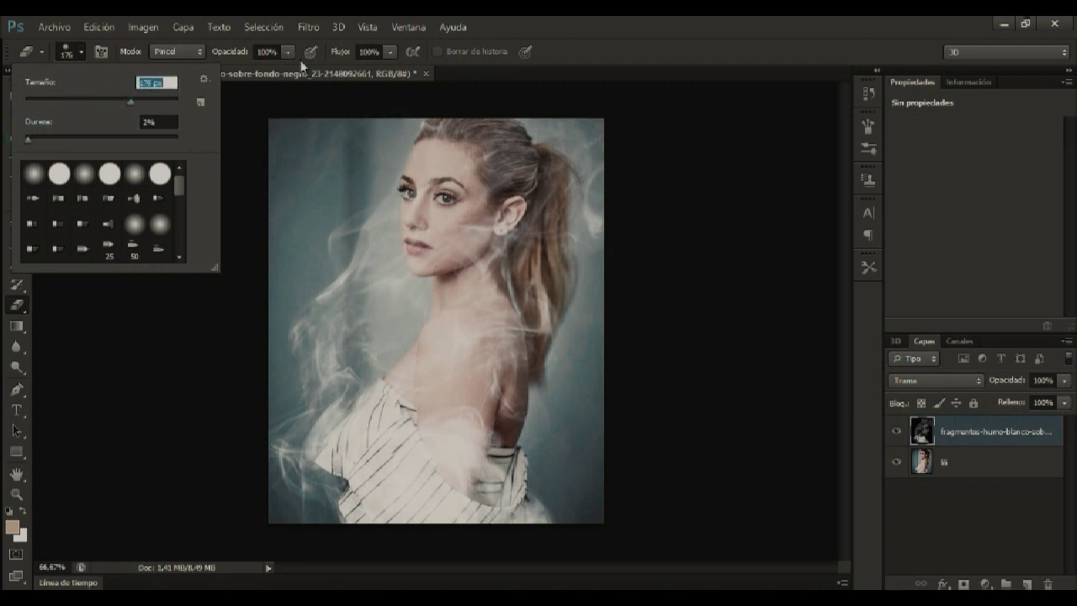
{"action": "left_click", "coordinate": [572, 70]}
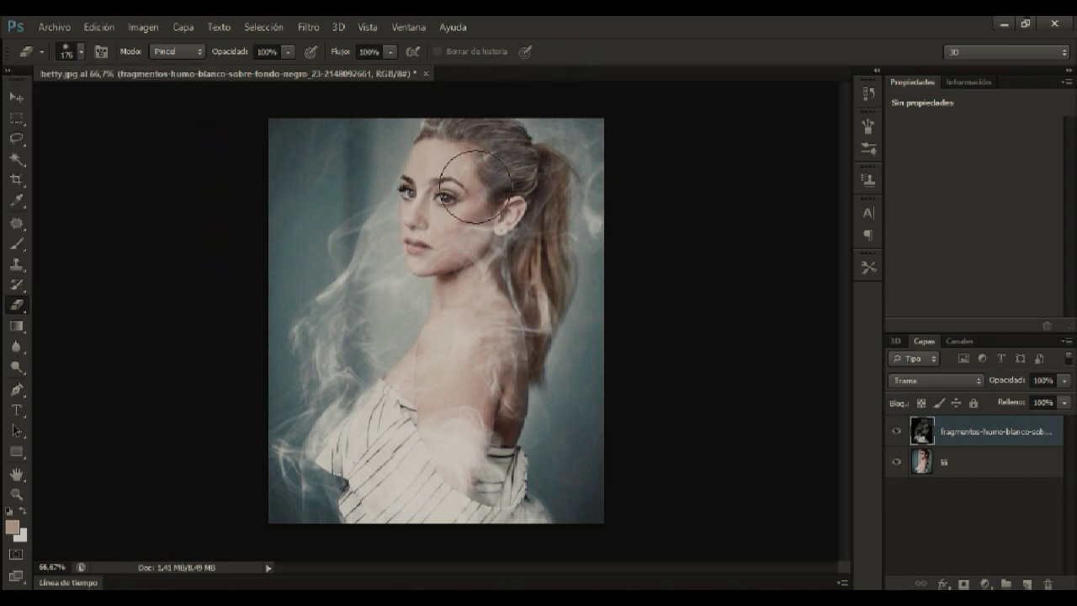
- Erase the smoke from the woman's cheek, face up to the eye, shoulder and back
{"action": "scroll", "coordinate": [462, 189], "scroll_direction": "up", "scroll_amount": 3, "text": "alt"}
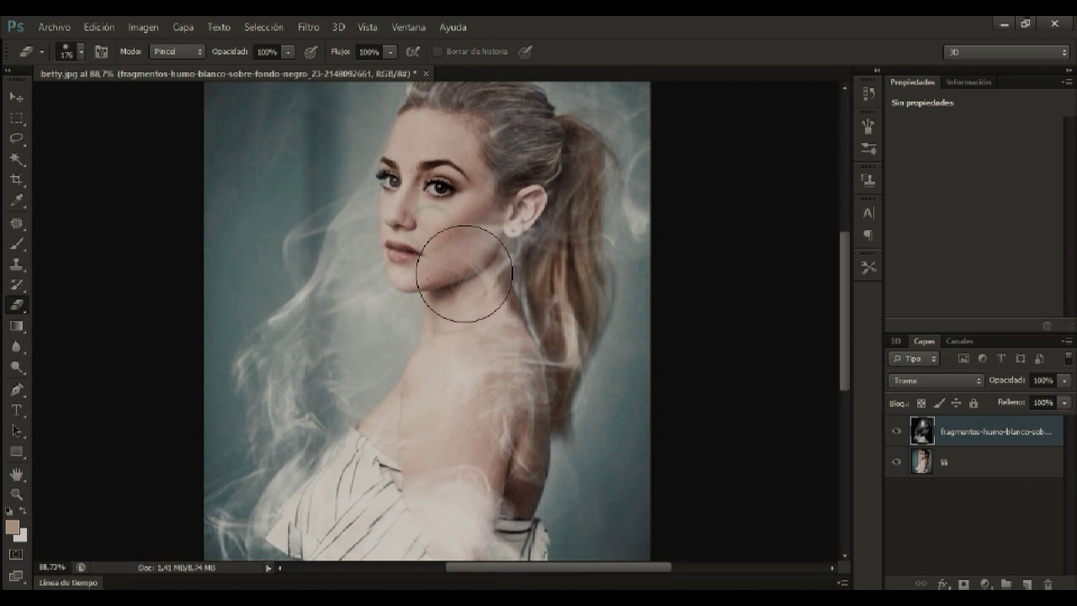
{"action": "left_click_drag", "start_coordinate": [446, 266], "coordinate": [462, 227]}
{"action": "scroll", "coordinate": [505, 360], "scroll_direction": "down", "scroll_amount": 1, "text": "alt"}
{"action": "scroll", "coordinate": [469, 349], "scroll_direction": "down", "scroll_amount": 2, "text": "alt"}
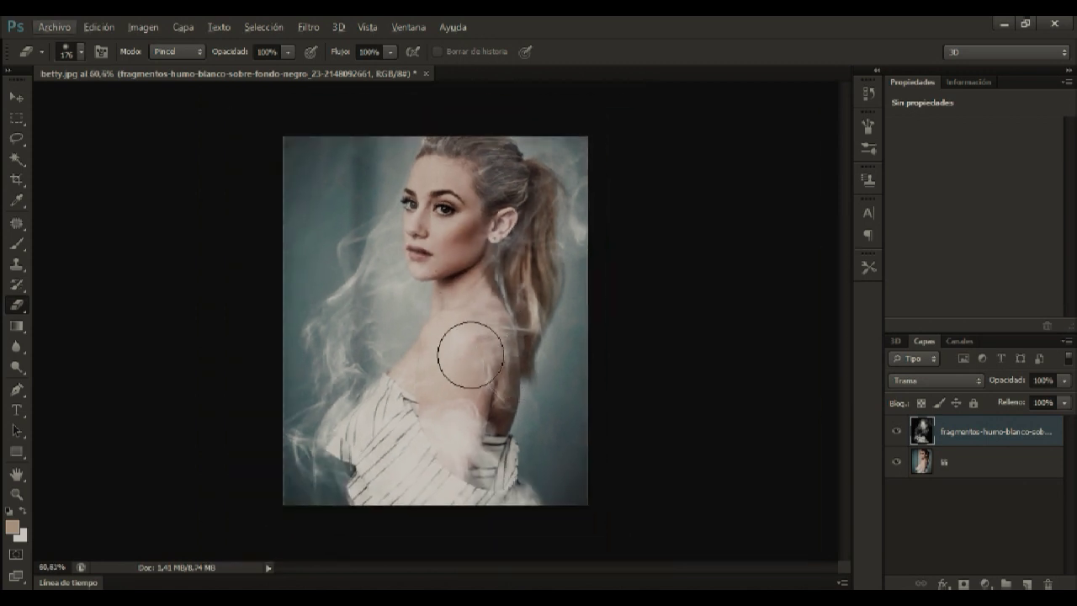
{"action": "left_click_drag", "start_coordinate": [452, 357], "coordinate": [477, 315]}
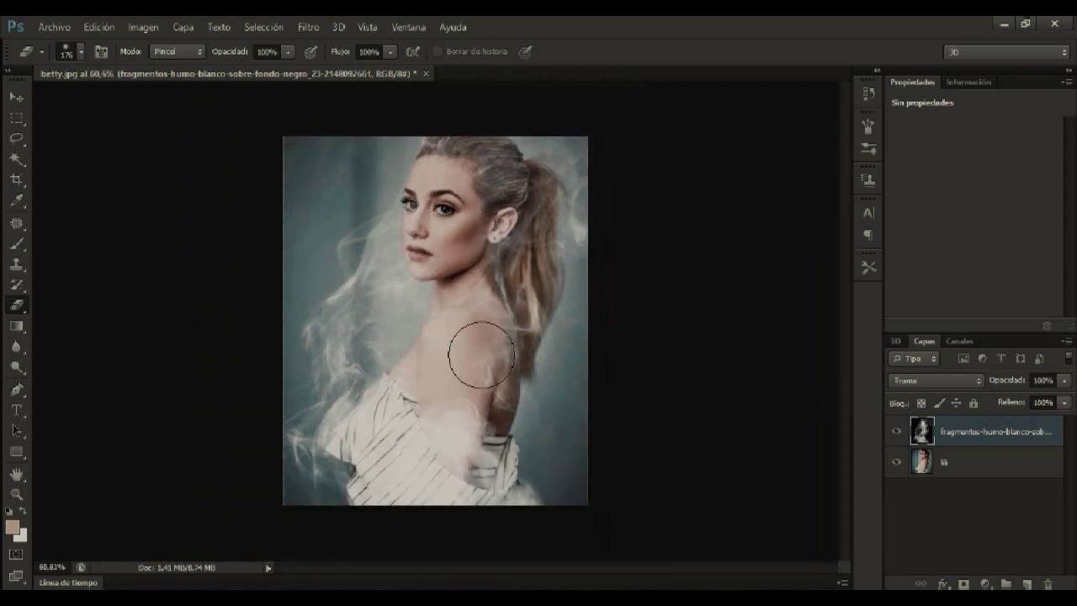
{"action": "left_click_drag", "start_coordinate": [476, 314], "coordinate": [468, 373]}
{"action": "left_click_drag", "start_coordinate": [446, 253], "coordinate": [446, 194]}
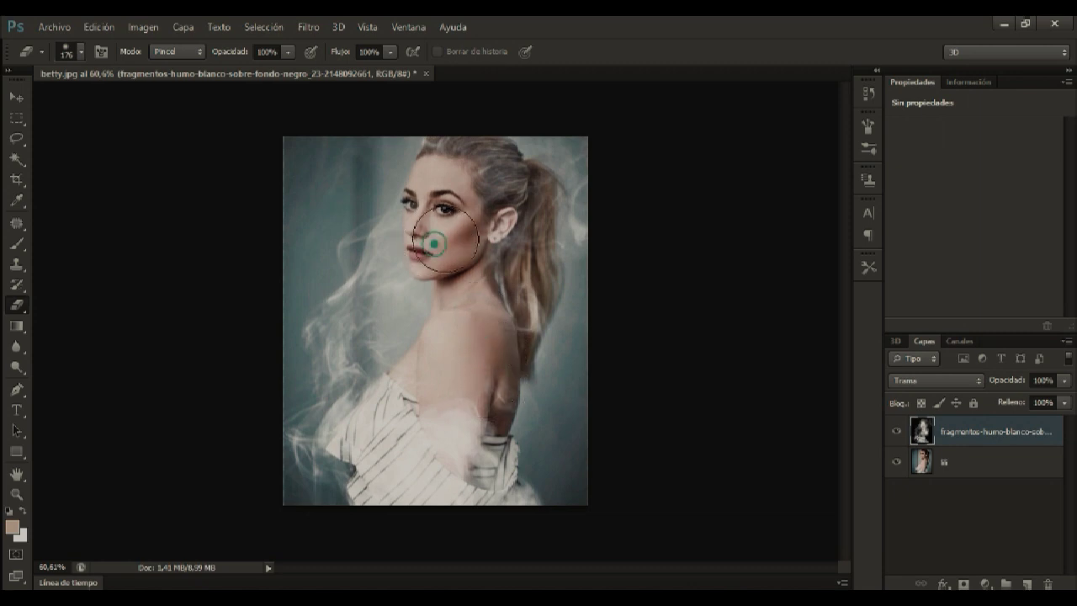
{"action": "scroll", "coordinate": [446, 187], "scroll_direction": "up", "scroll_amount": 3}
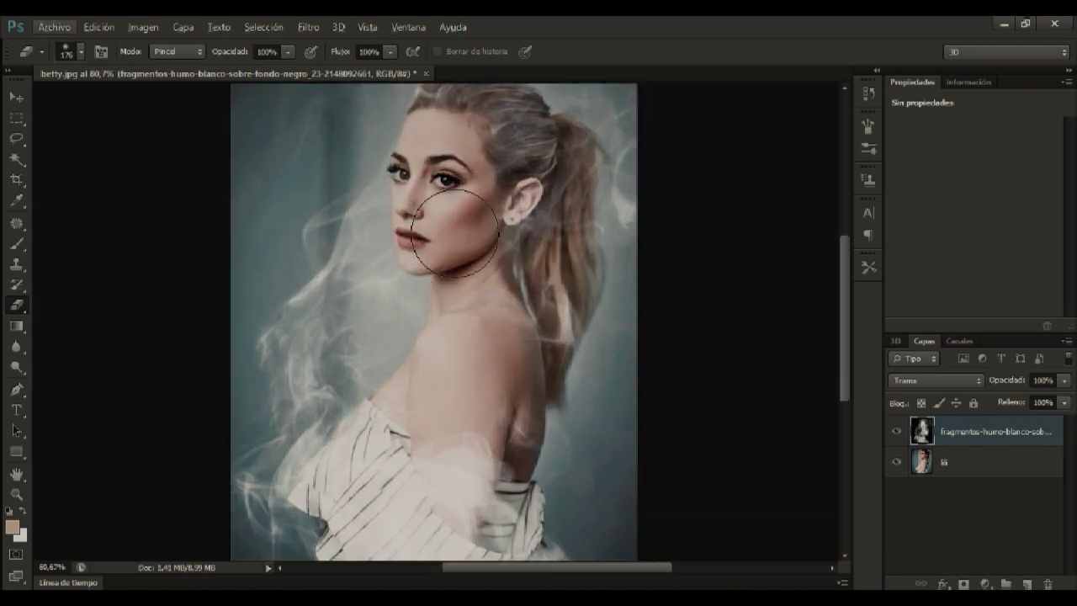
{"action": "scroll", "coordinate": [446, 187], "scroll_direction": "up", "scroll_amount": 2}
{"action": "scroll", "coordinate": [446, 187], "scroll_direction": "up", "scroll_amount": 2}
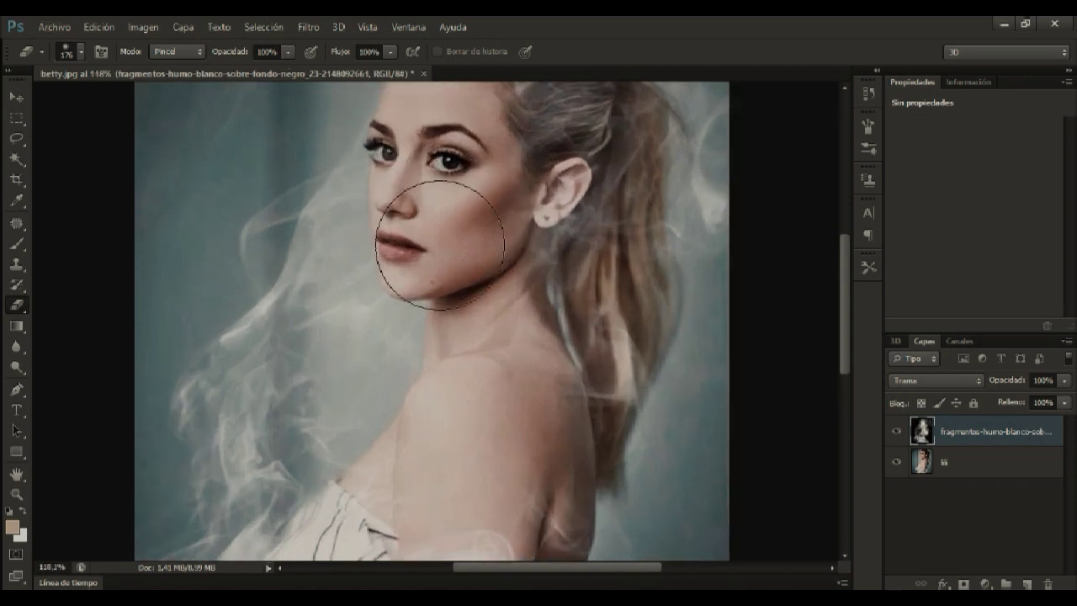
{"action": "key", "text": "ctrl+minus"}
{"action": "key", "text": "ctrl+minus"}
{"action": "key", "text": "alt"}
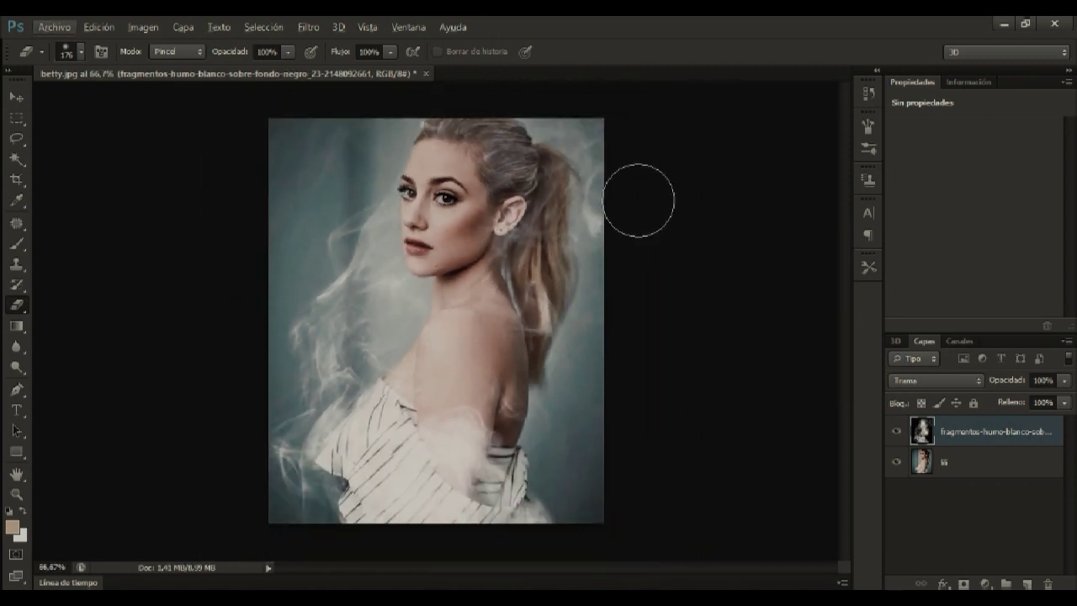
{"action": "scroll", "coordinate": [480, 177], "scroll_direction": "up", "scroll_amount": 2}
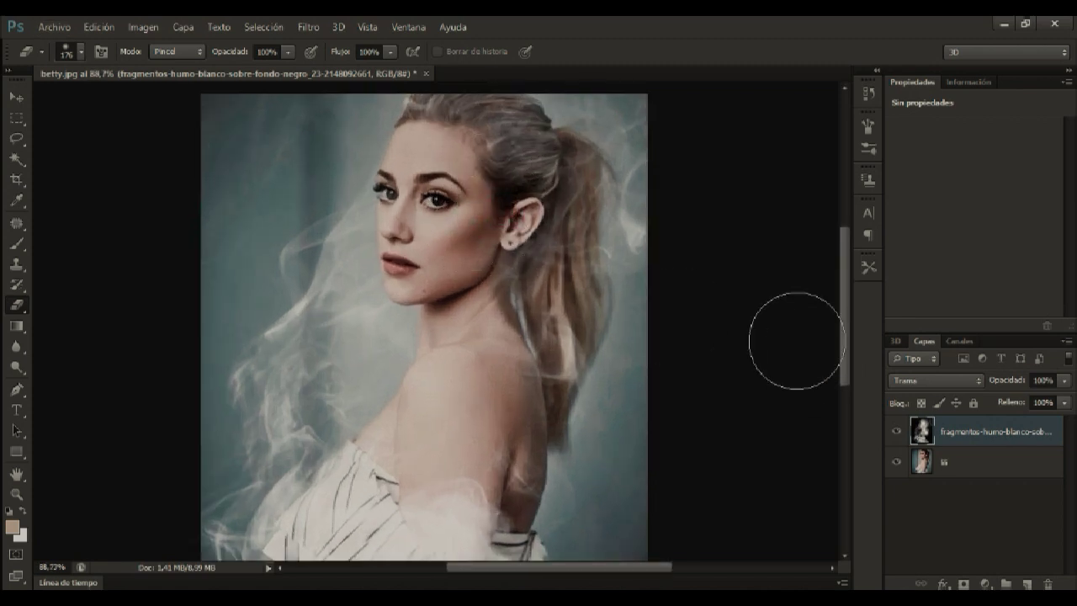
{"action": "scroll", "coordinate": [745, 257], "scroll_direction": "down", "scroll_amount": 1}
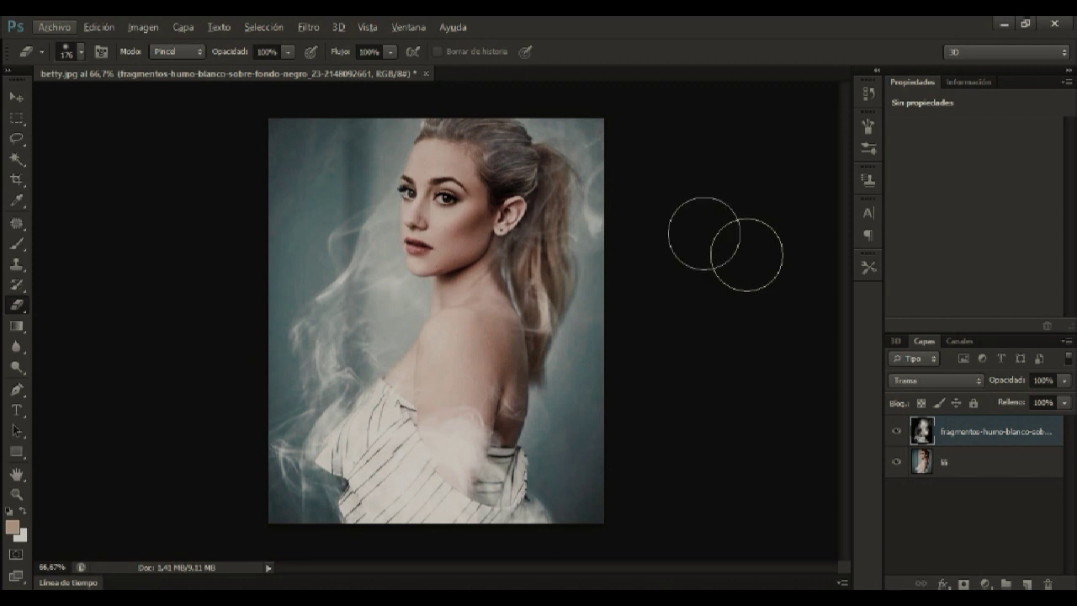
{"action": "left_click", "coordinate": [16, 96]}
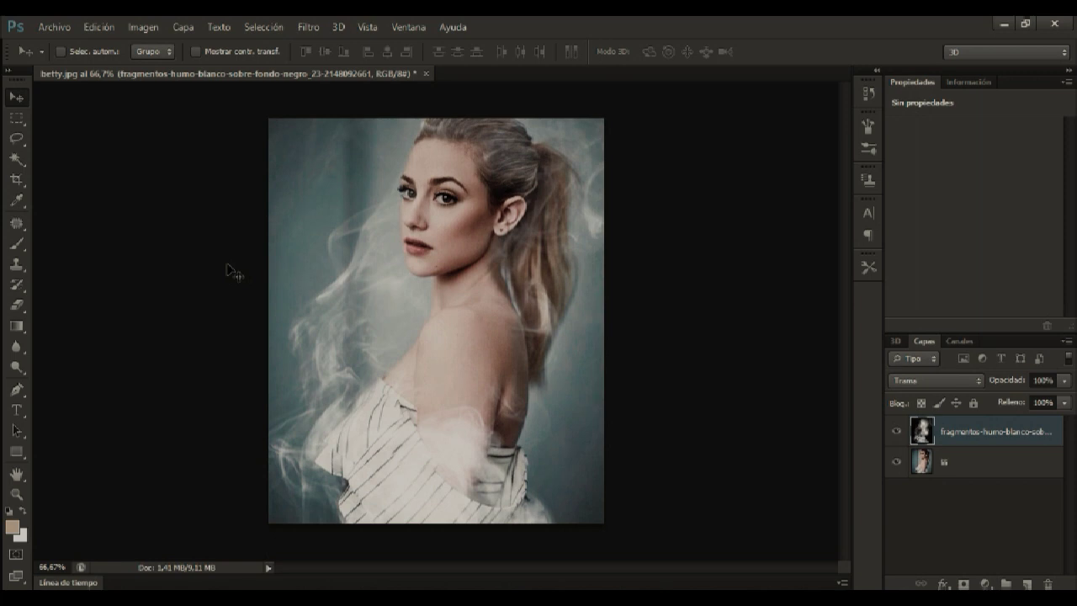
- Save the composite as a quality-12 (Máxima) JPEG under a new file name
{"action": "left_click", "coordinate": [65, 27]}
{"action": "left_click", "coordinate": [138, 220]}
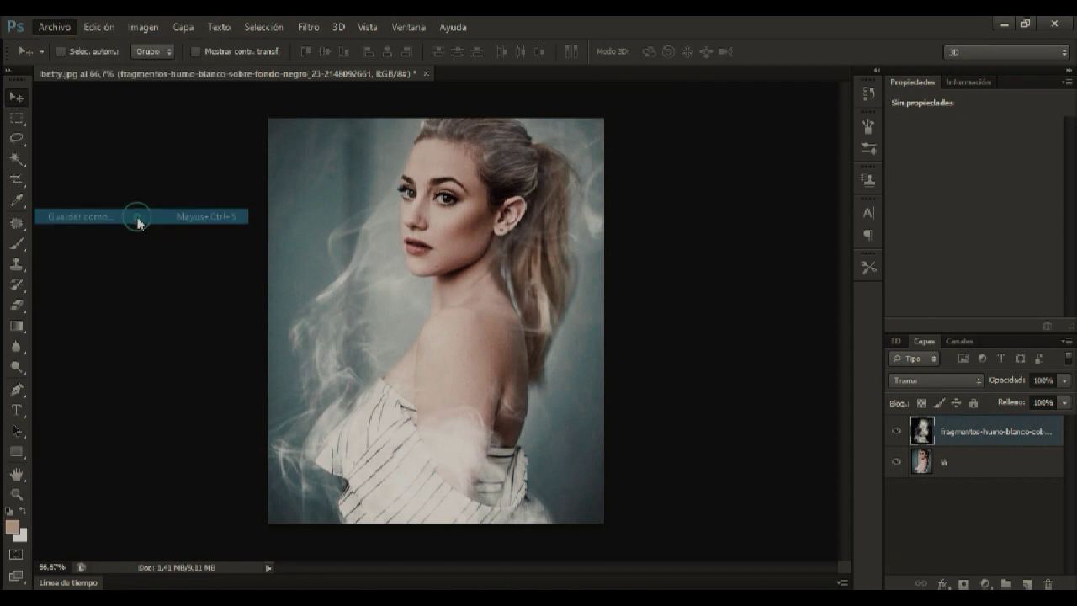
{"action": "key", "text": "BackSpace"}
{"action": "type", "text": "w reinhard"}
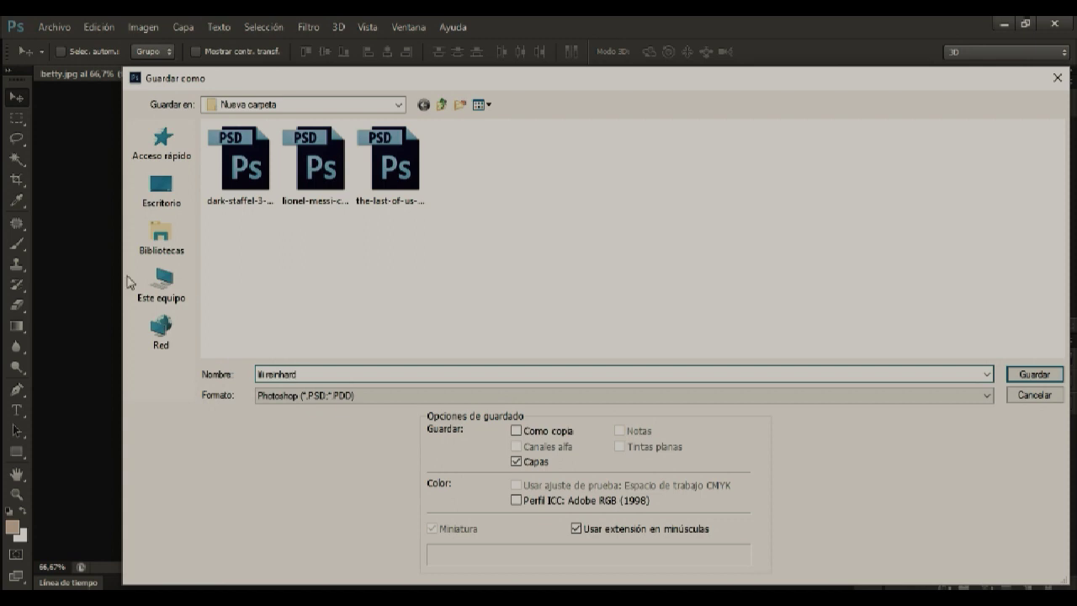
{"action": "left_click", "coordinate": [303, 395]}
{"action": "left_click", "coordinate": [317, 281]}
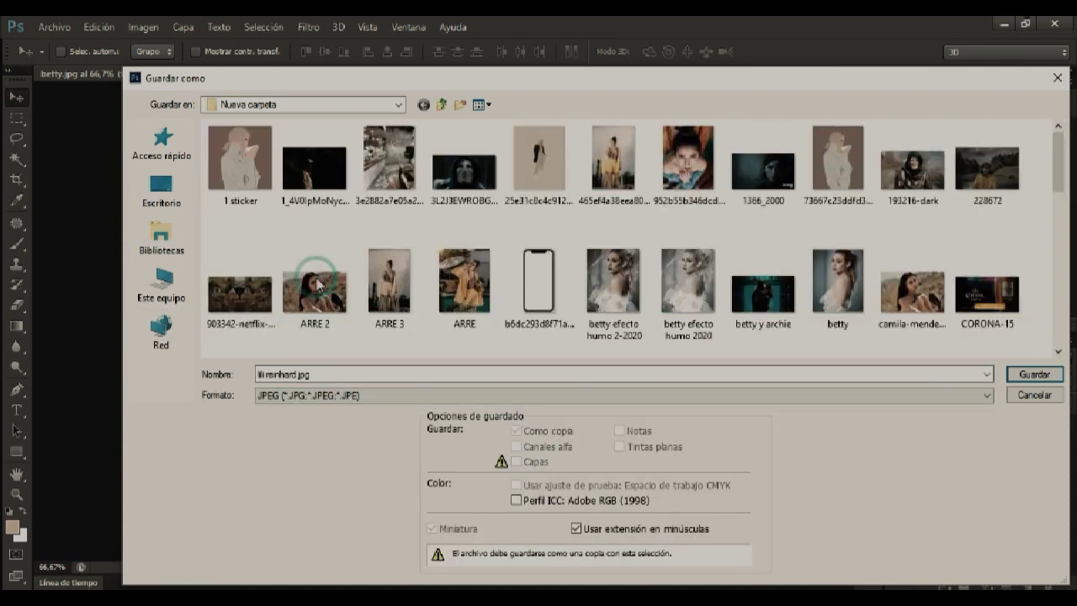
{"action": "left_click", "coordinate": [1035, 374]}
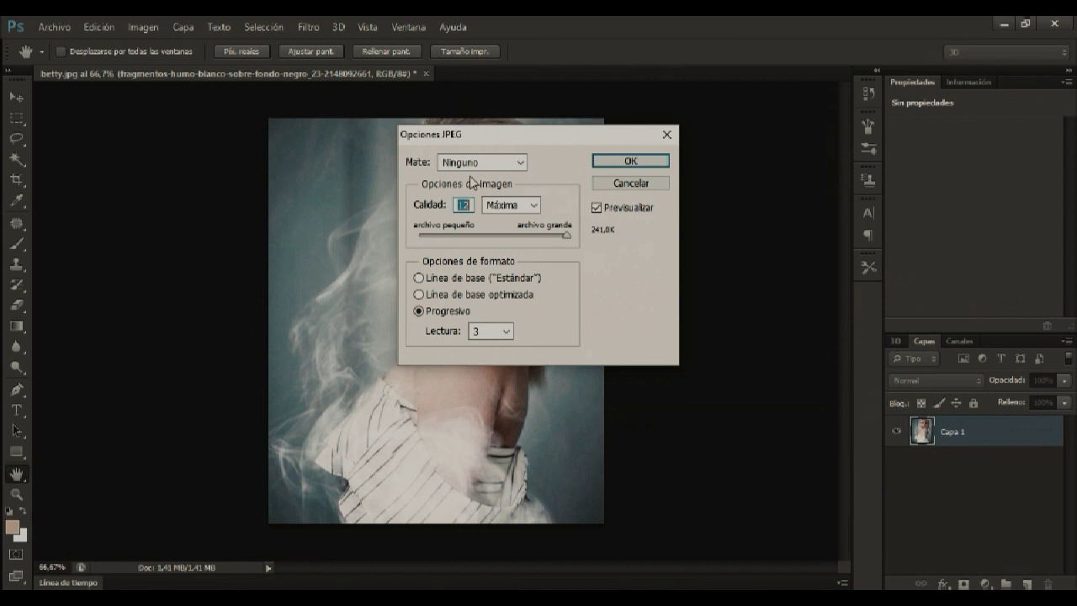
{"action": "left_click", "coordinate": [603, 162]}
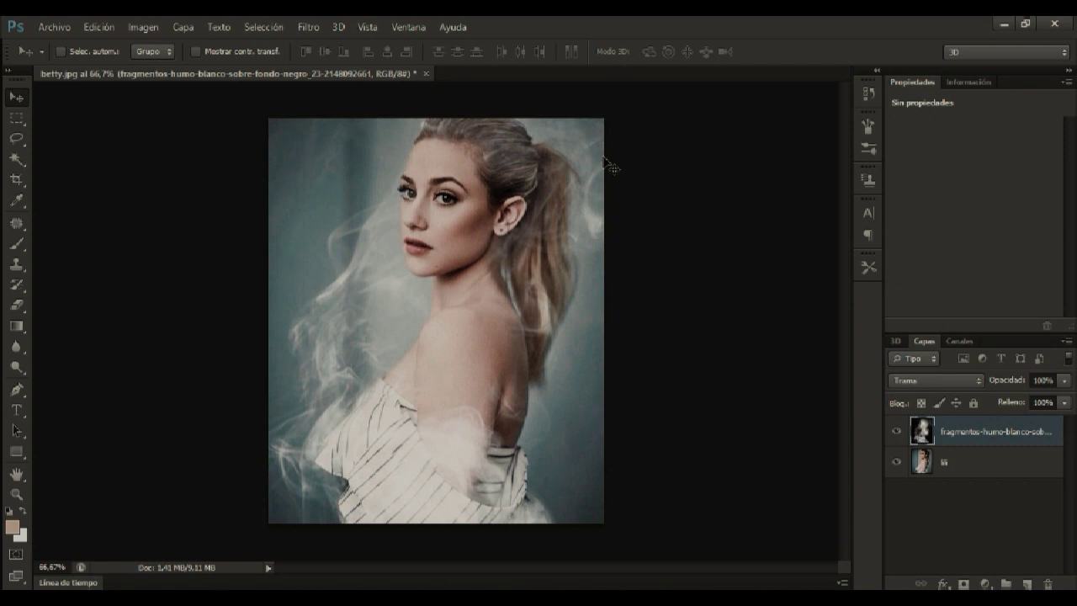
- Open the blonde woman's portrait photo using Abrir como with the Camera Raw format
{"action": "left_click", "coordinate": [55, 27]}
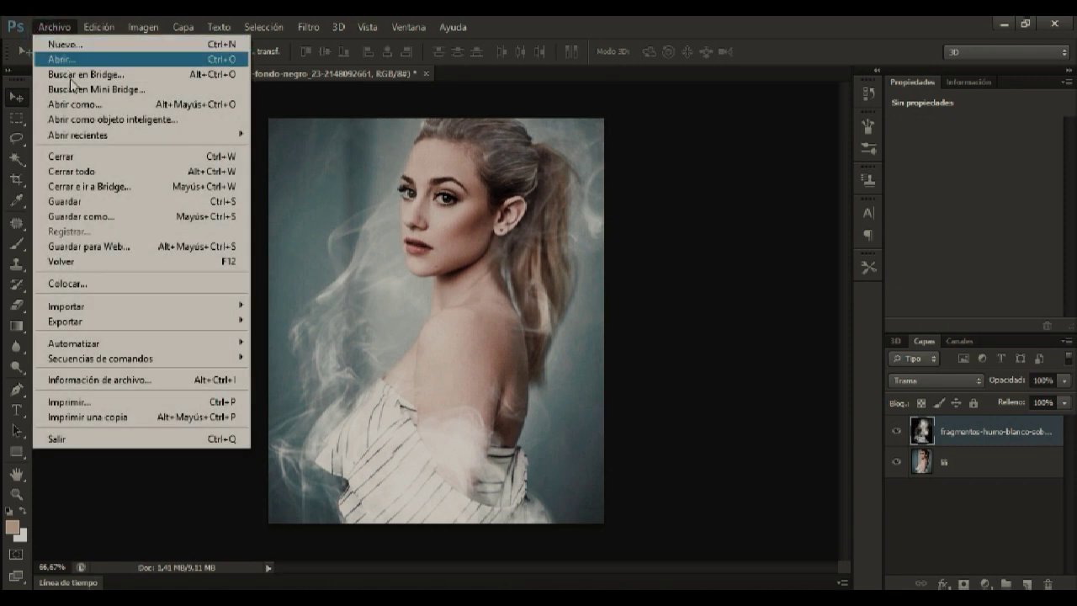
{"action": "left_click", "coordinate": [74, 104]}
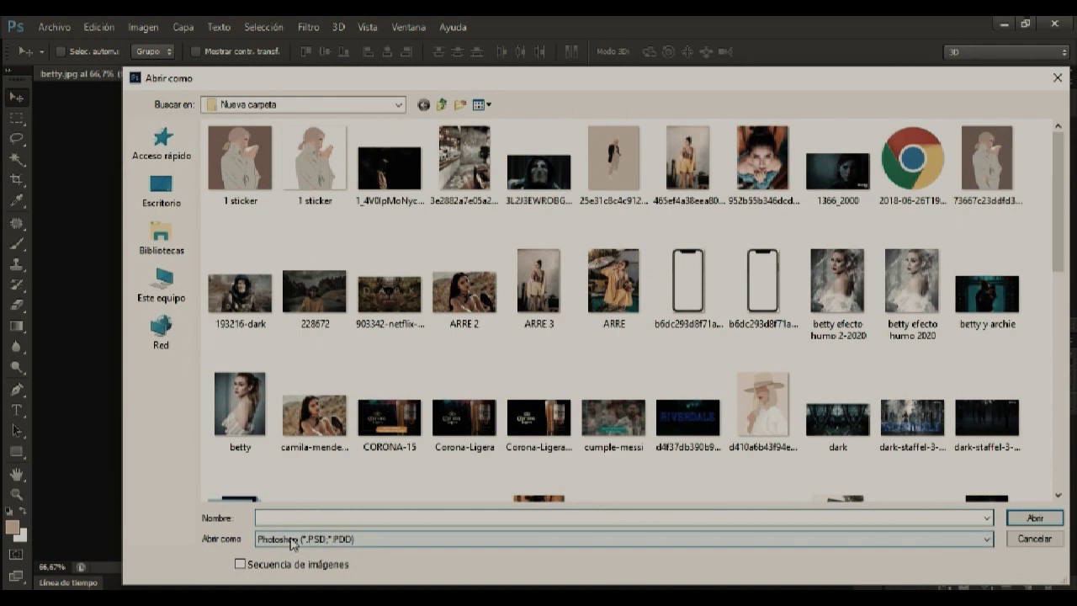
{"action": "left_click", "coordinate": [293, 543]}
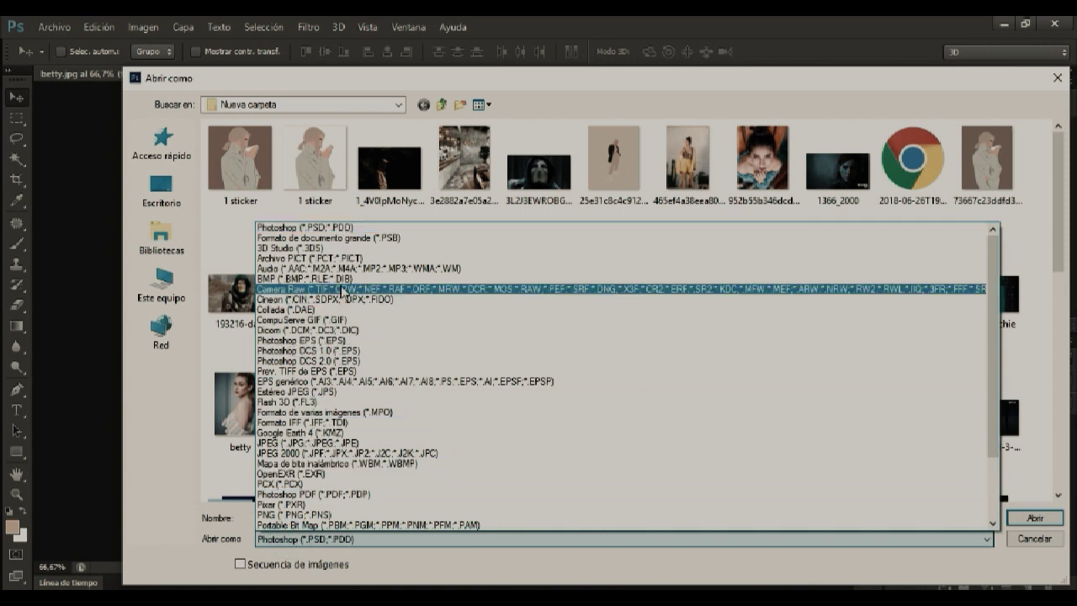
{"action": "left_click", "coordinate": [341, 290]}
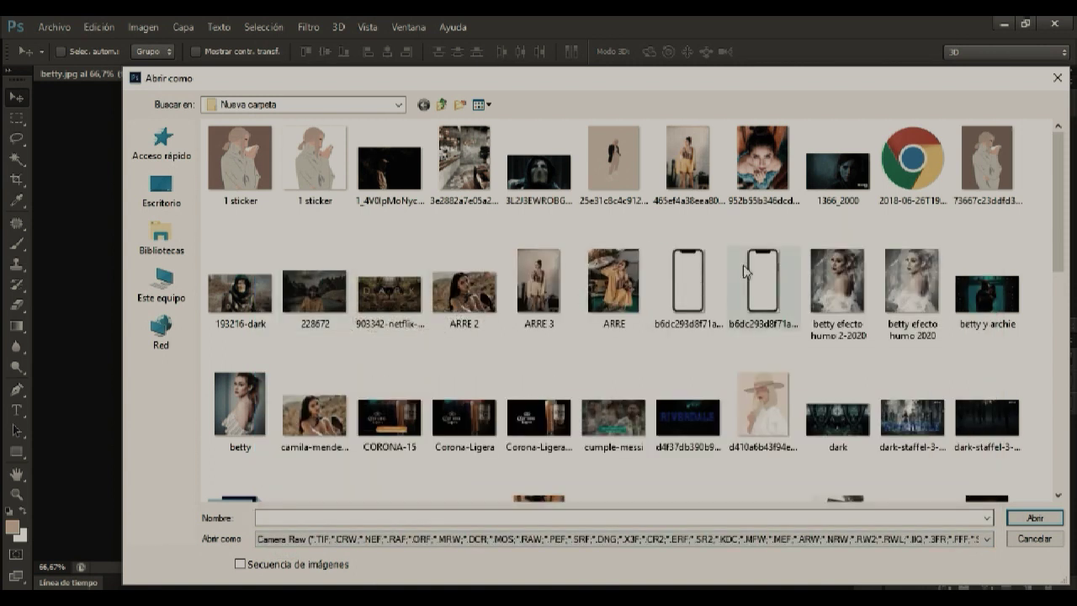
{"action": "scroll", "coordinate": [744, 271], "scroll_direction": "down", "scroll_amount": 3}
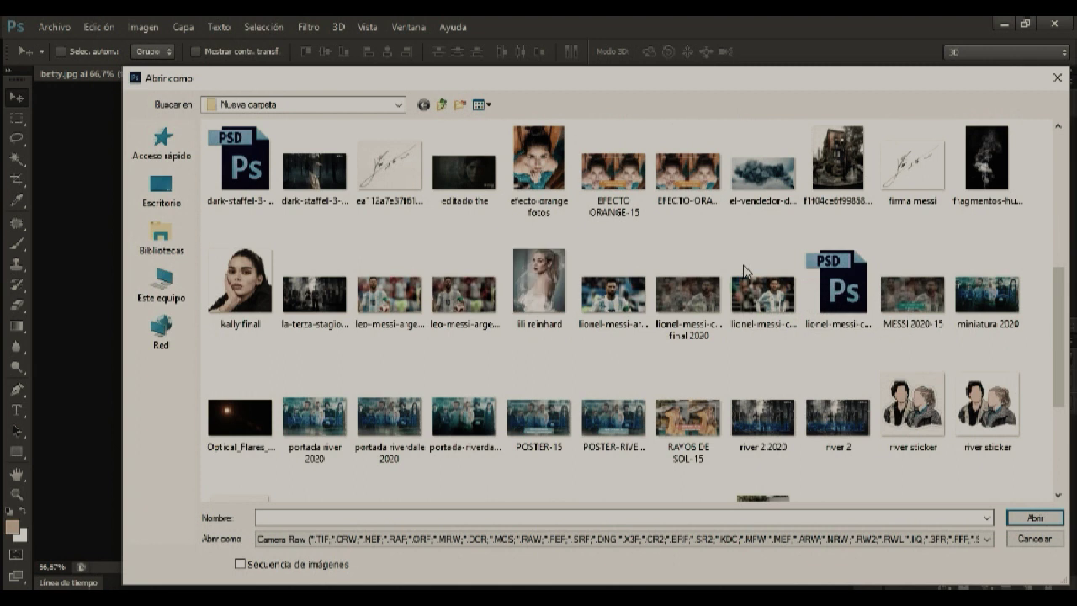
{"action": "left_click", "coordinate": [555, 290]}
{"action": "left_click", "coordinate": [1027, 518]}
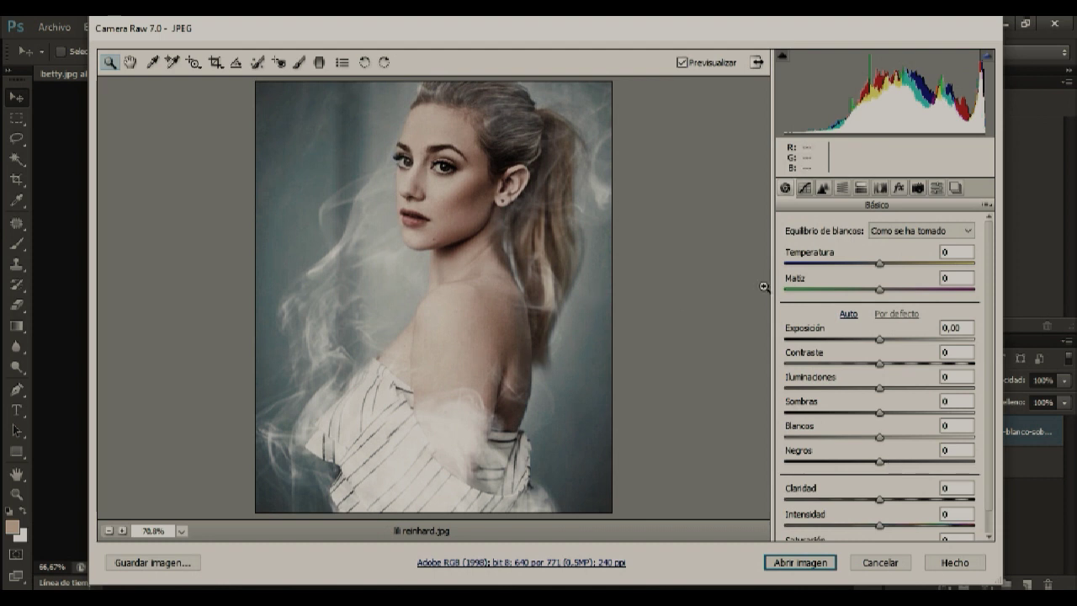
- In Camera Raw's Básico panel, set Temperatura +3, Exposición -0,70 and Contraste +32
{"action": "left_click", "coordinate": [957, 251]}
{"action": "type", "text": "3"}
{"action": "left_click", "coordinate": [946, 329]}
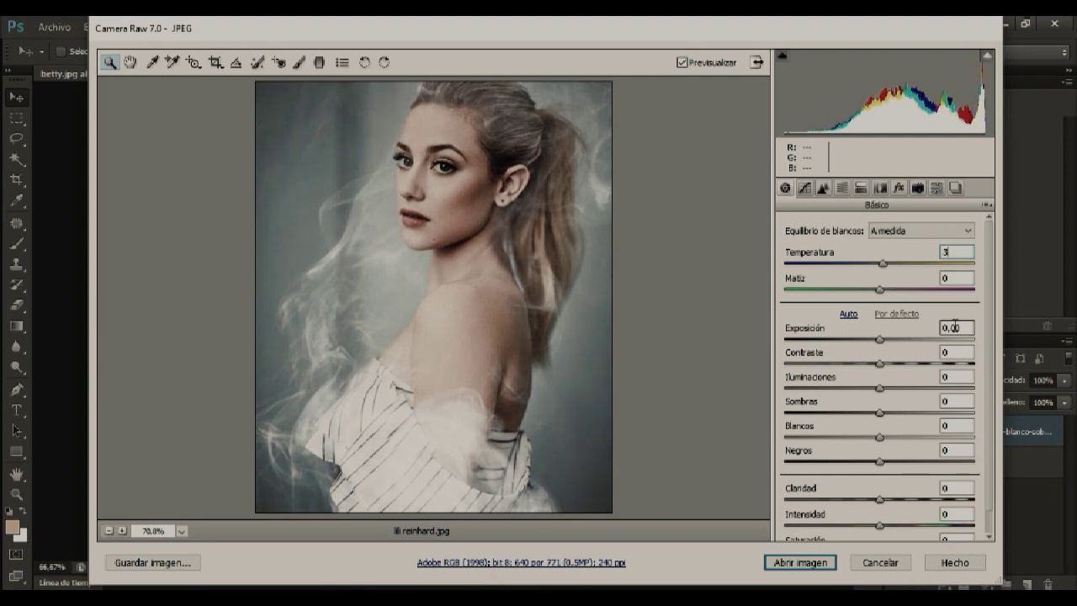
{"action": "double_click", "coordinate": [956, 329]}
{"action": "type", "text": "0,7"}
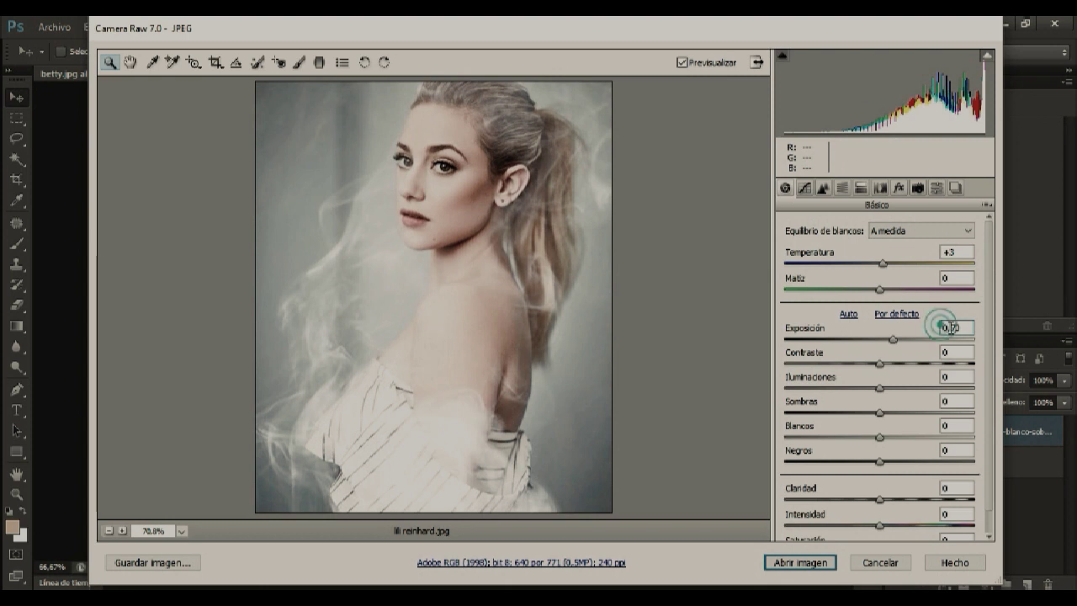
{"action": "double_click", "coordinate": [956, 328]}
{"action": "type", "text": "-0,7"}
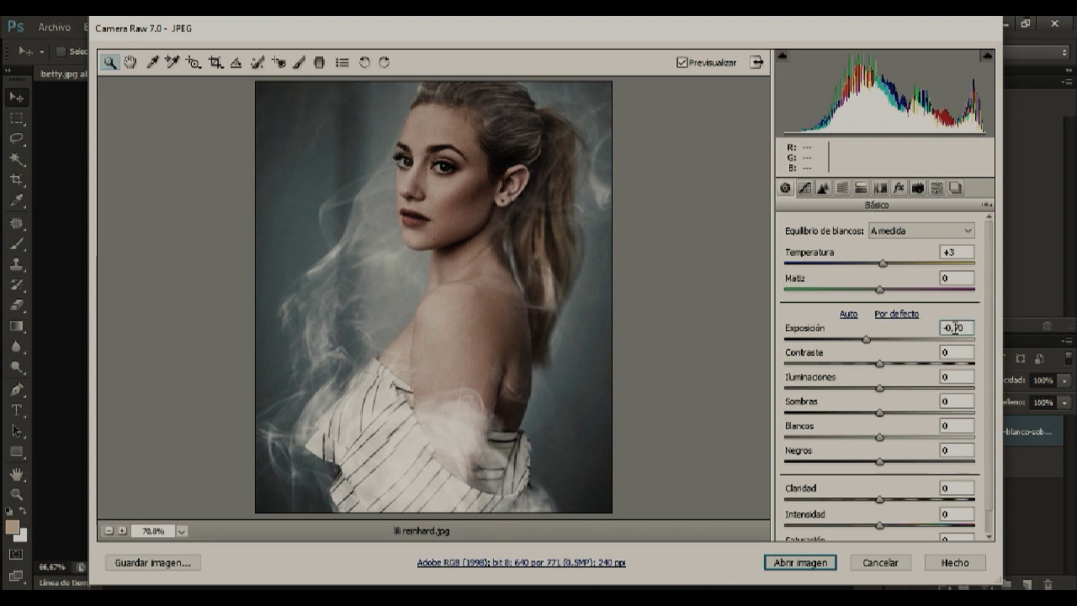
{"action": "left_click", "coordinate": [957, 352]}
{"action": "type", "text": "32"}
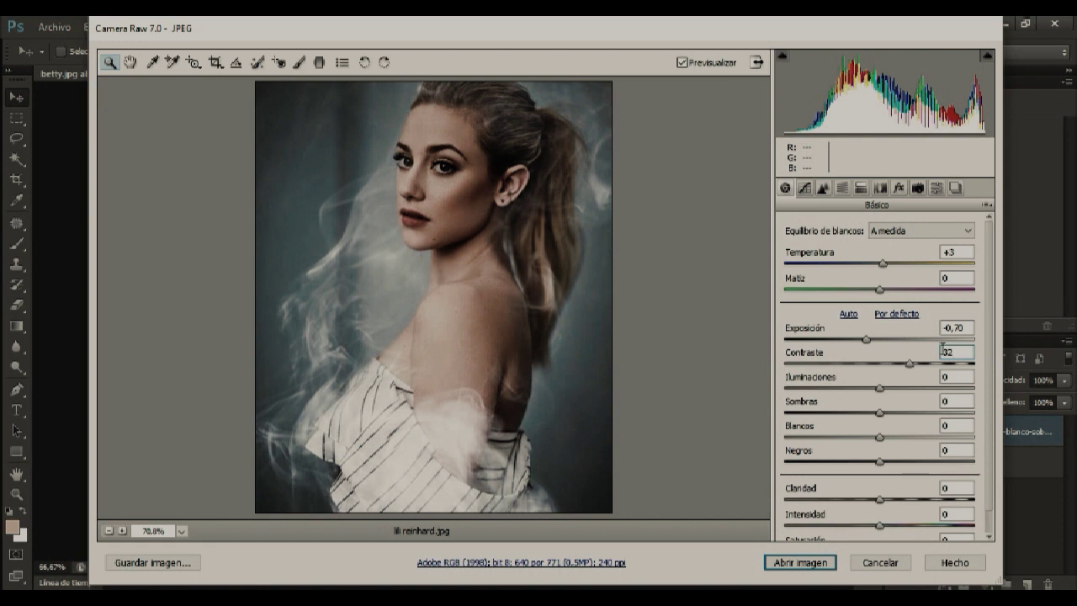
{"action": "key", "text": "Tab"}
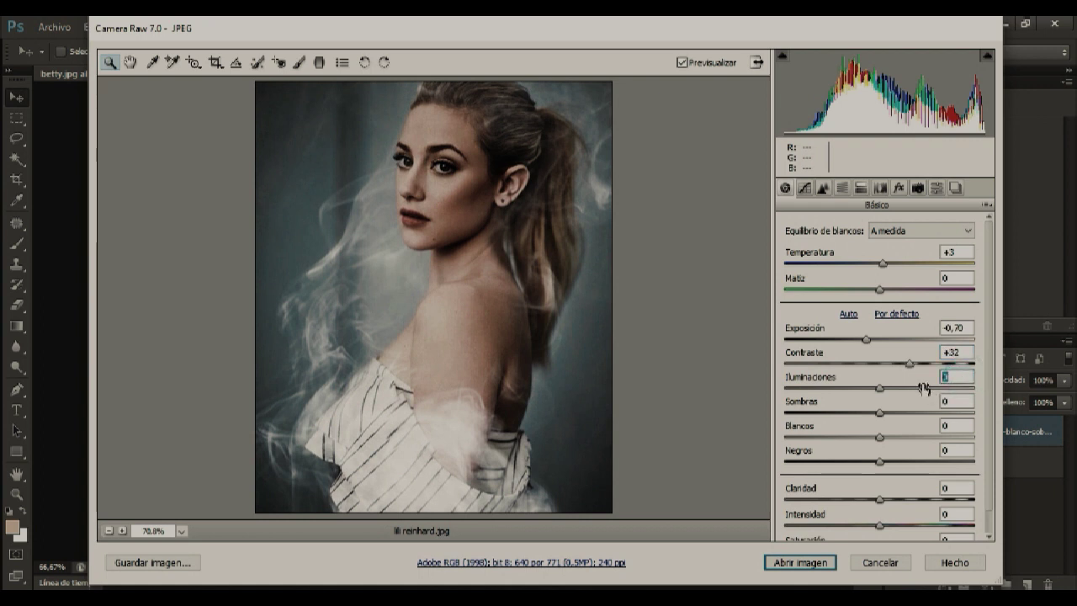
- Set Iluminaciones -8, Sombras +25, Negros +18, Claridad +18, Intensidad +22, Saturación -17
{"action": "type", "text": "-8"}
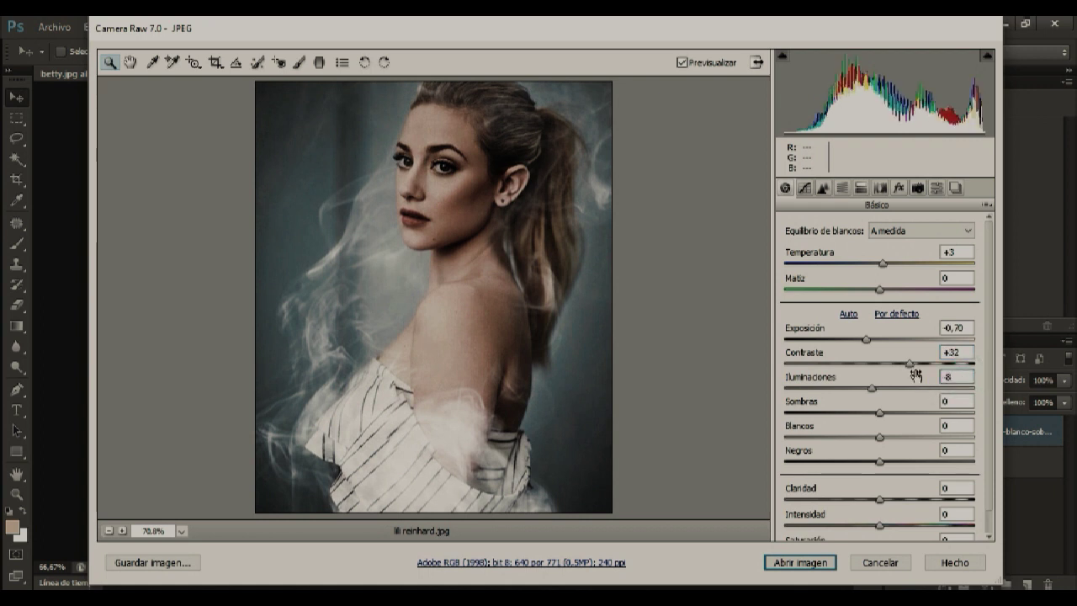
{"action": "left_click", "coordinate": [956, 401]}
{"action": "type", "text": "25"}
{"action": "left_click", "coordinate": [956, 450]}
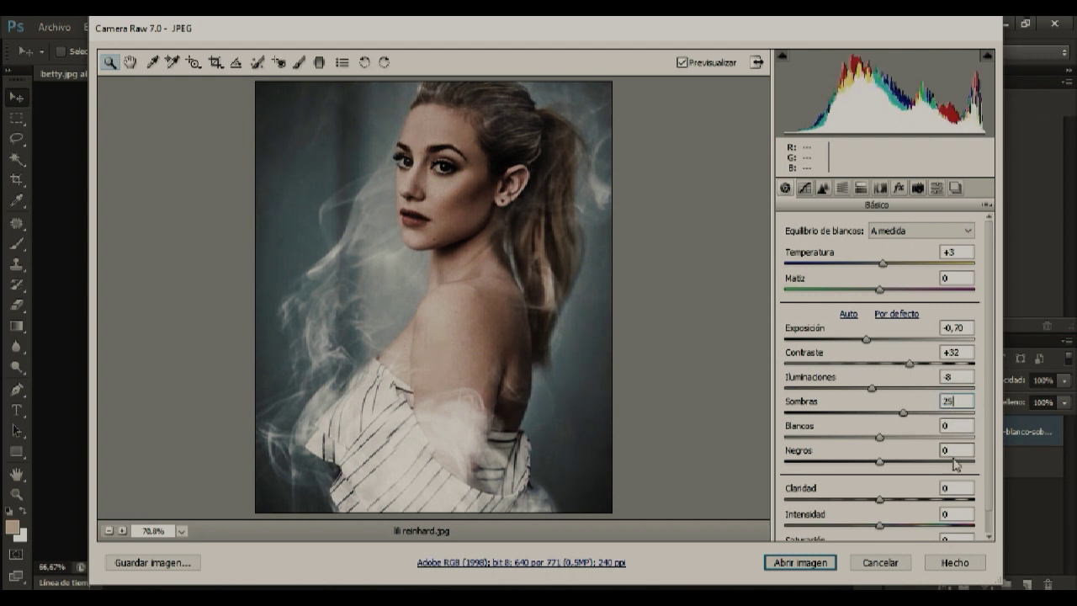
{"action": "type", "text": "18"}
{"action": "key", "text": "Tab"}
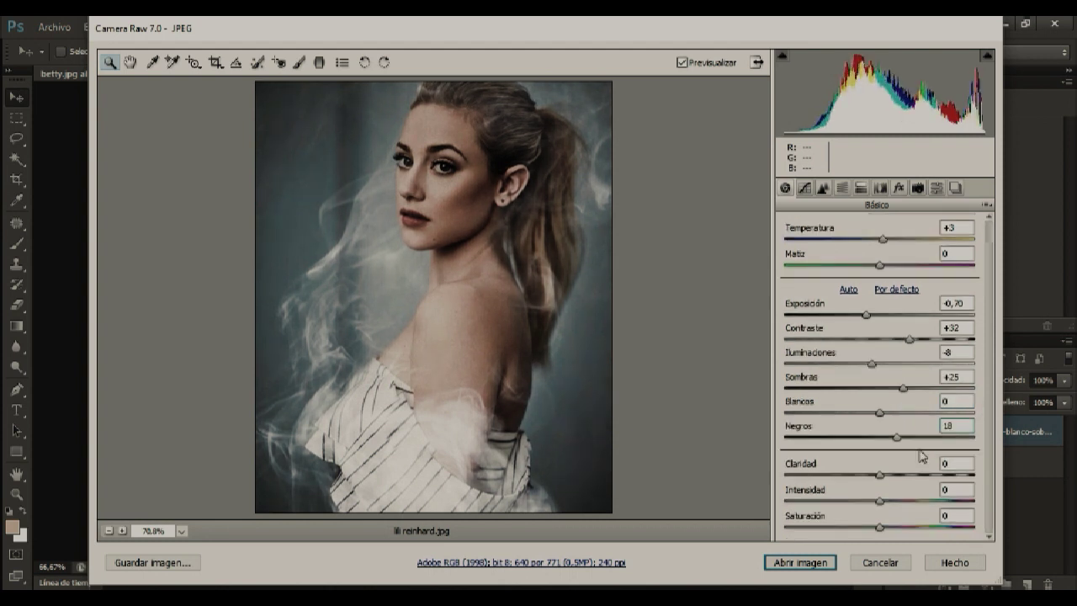
{"action": "type", "text": "18"}
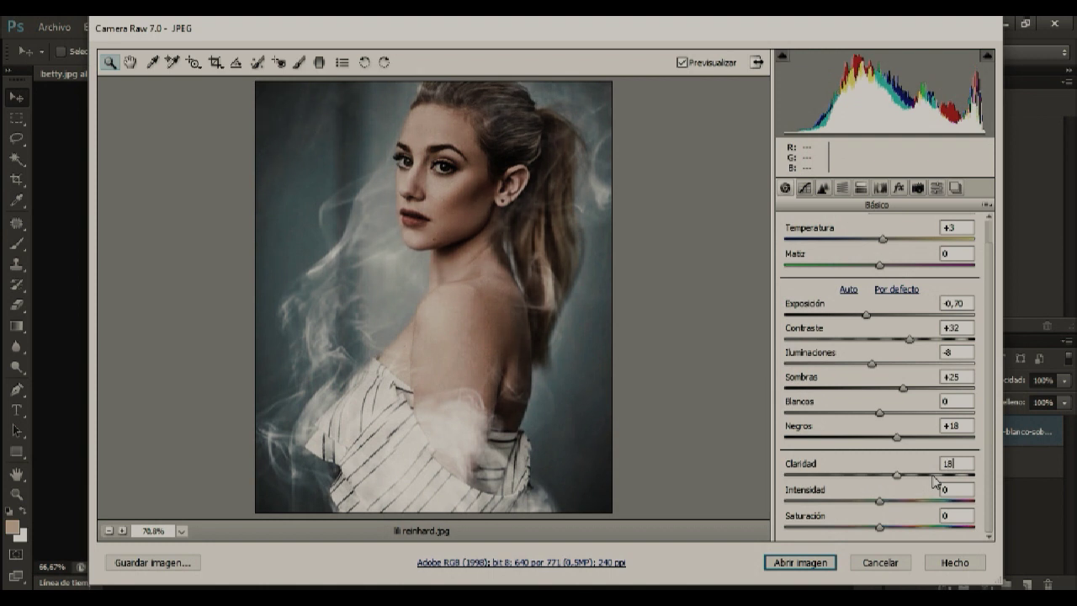
{"action": "left_click", "coordinate": [960, 490]}
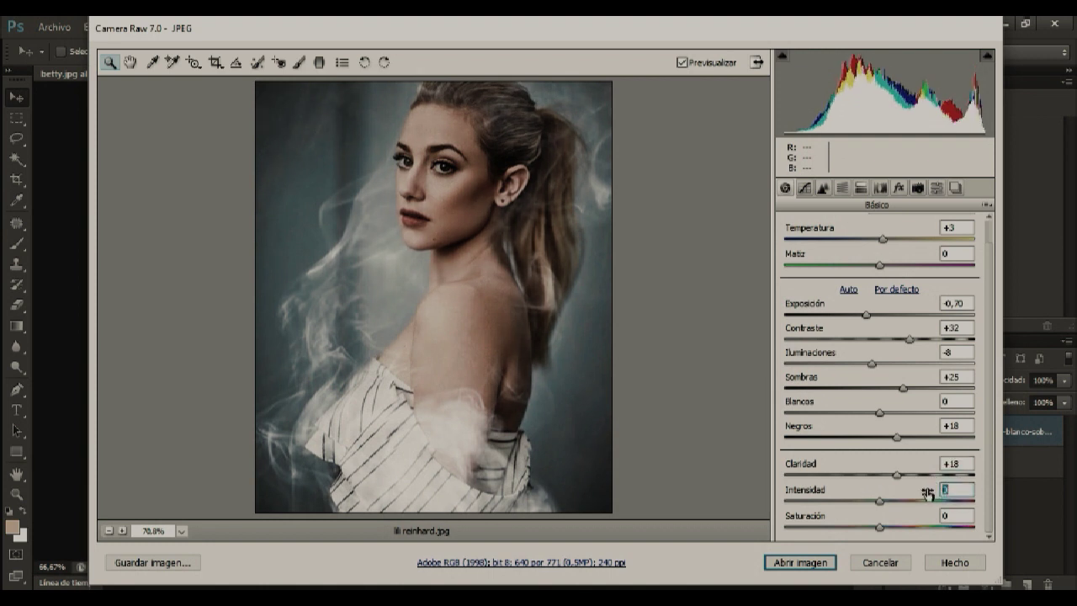
{"action": "type", "text": "22"}
{"action": "left_click", "coordinate": [958, 513]}
{"action": "type", "text": "-17"}
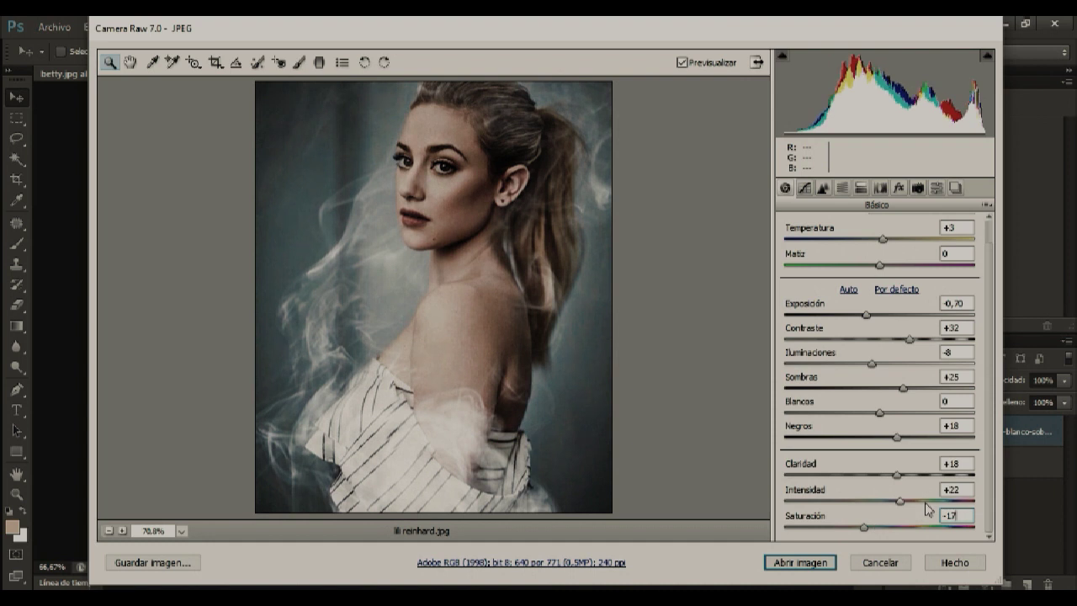
{"action": "left_click", "coordinate": [805, 189]}
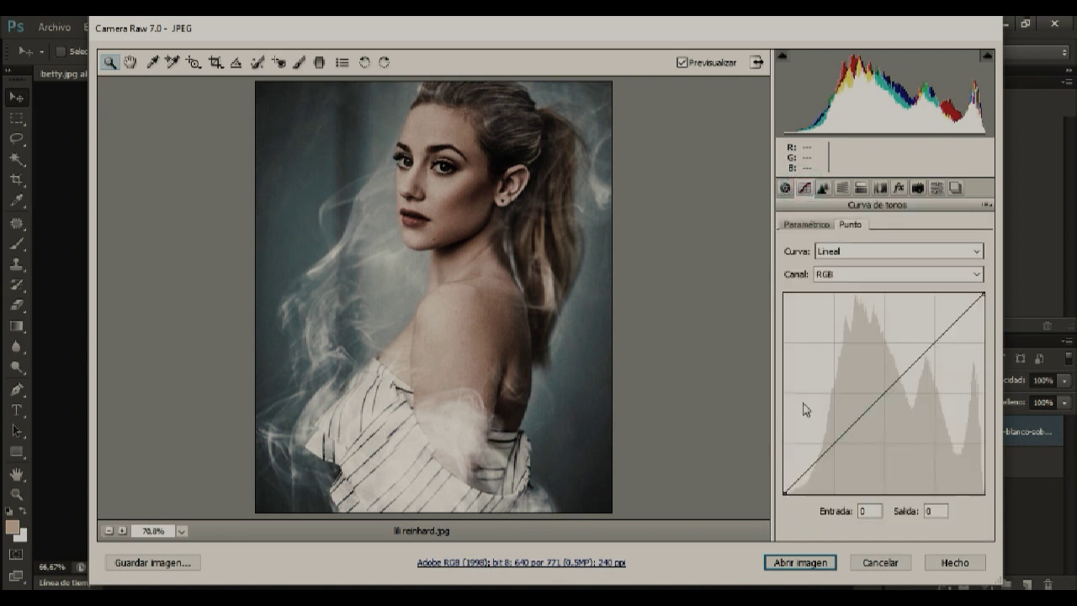
- Lift the tone curve's black point to output 14
{"action": "left_click", "coordinate": [784, 495]}
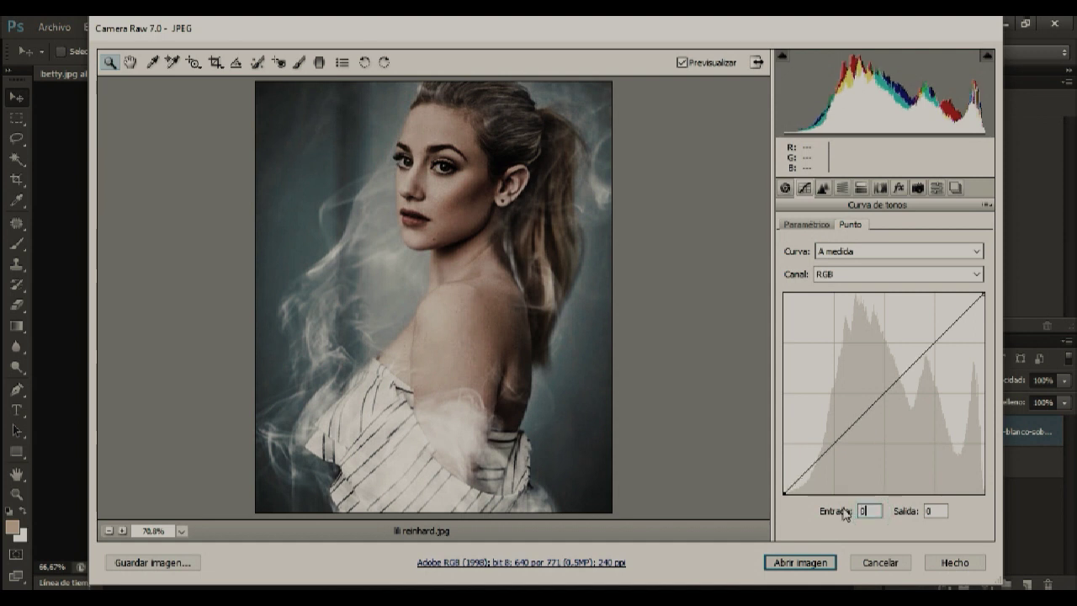
{"action": "left_click", "coordinate": [934, 510]}
{"action": "type", "text": "15"}
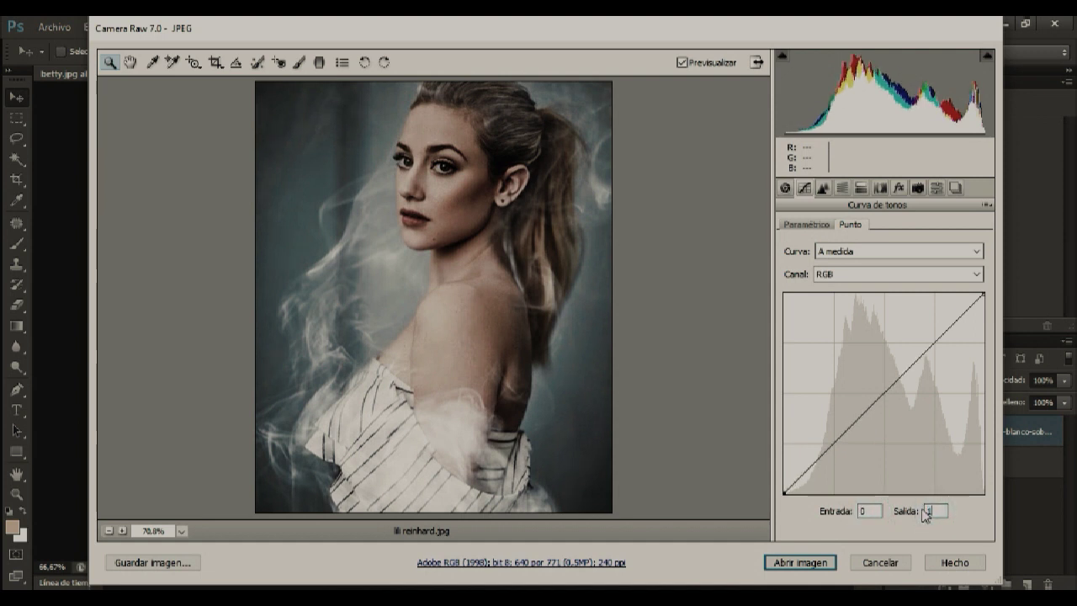
{"action": "key", "text": "Down"}
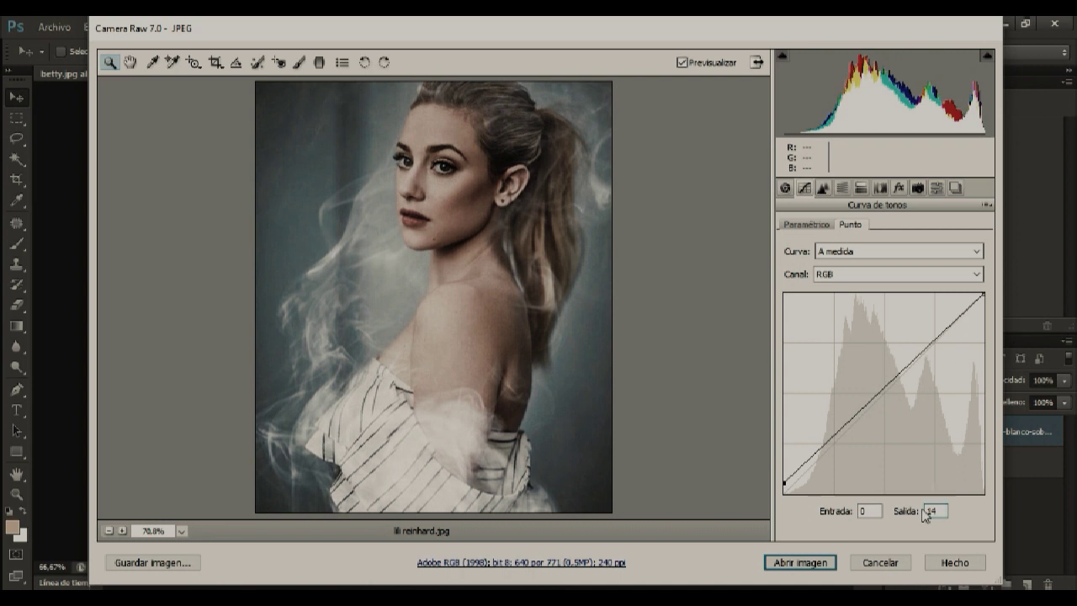
- In the Detalle panel, set sharpening Cantidad 3 and Detalle 6
{"action": "left_click", "coordinate": [824, 189]}
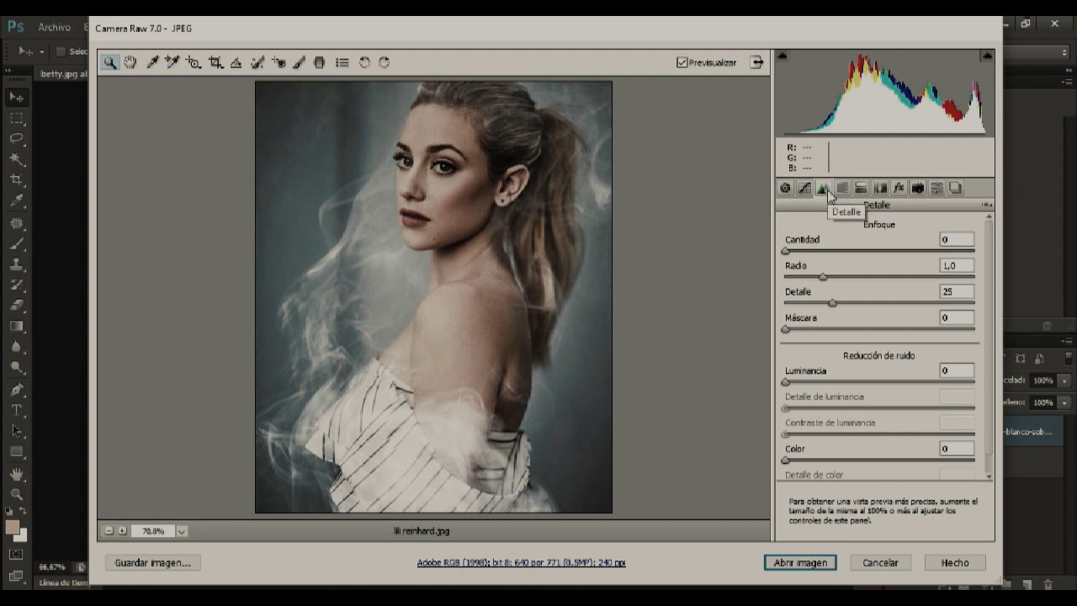
{"action": "left_click", "coordinate": [947, 239]}
{"action": "type", "text": "3"}
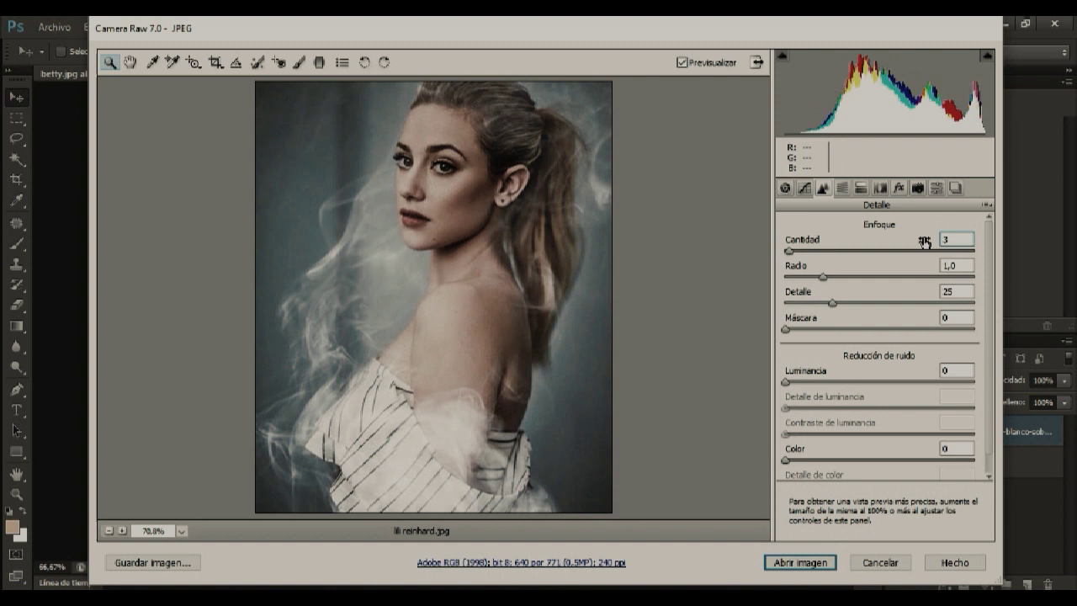
{"action": "key", "text": "Tab"}
{"action": "key", "text": "Tab"}
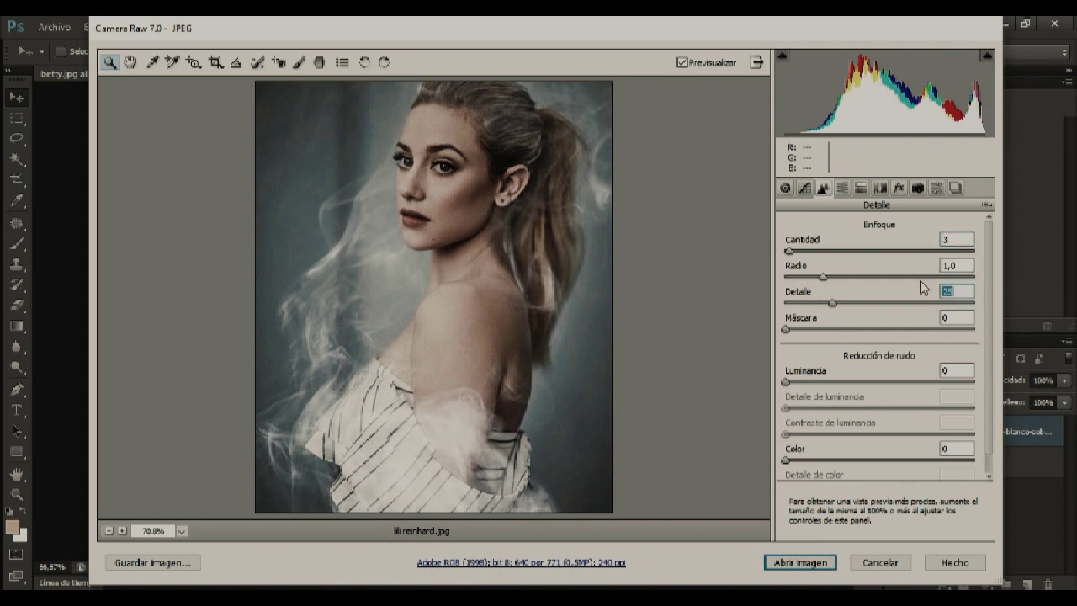
{"action": "type", "text": "6"}
- Shift the reds' hue to -100 in HSL and compare against the original preview
{"action": "left_click", "coordinate": [842, 189]}
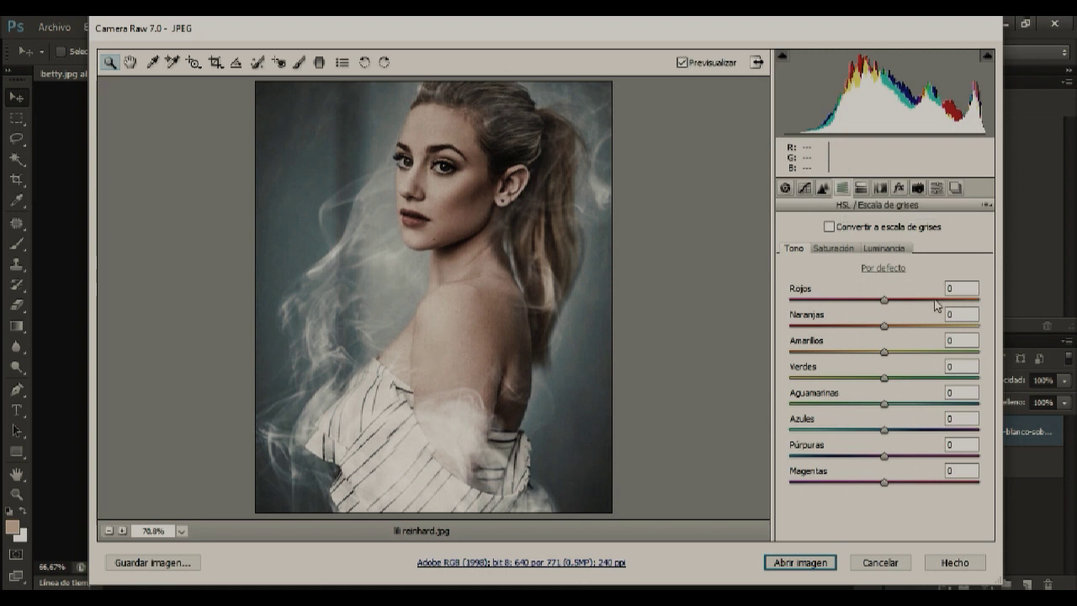
{"action": "left_click_drag", "start_coordinate": [883, 301], "coordinate": [788, 301]}
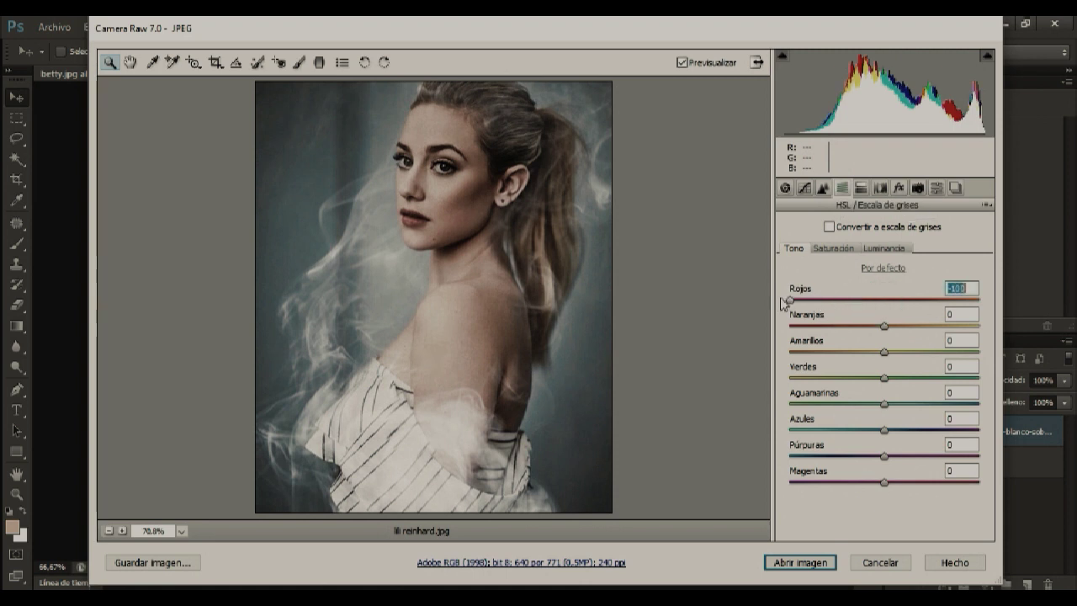
{"action": "left_click", "coordinate": [682, 64]}
{"action": "left_click", "coordinate": [683, 63]}
{"action": "left_click", "coordinate": [682, 64]}
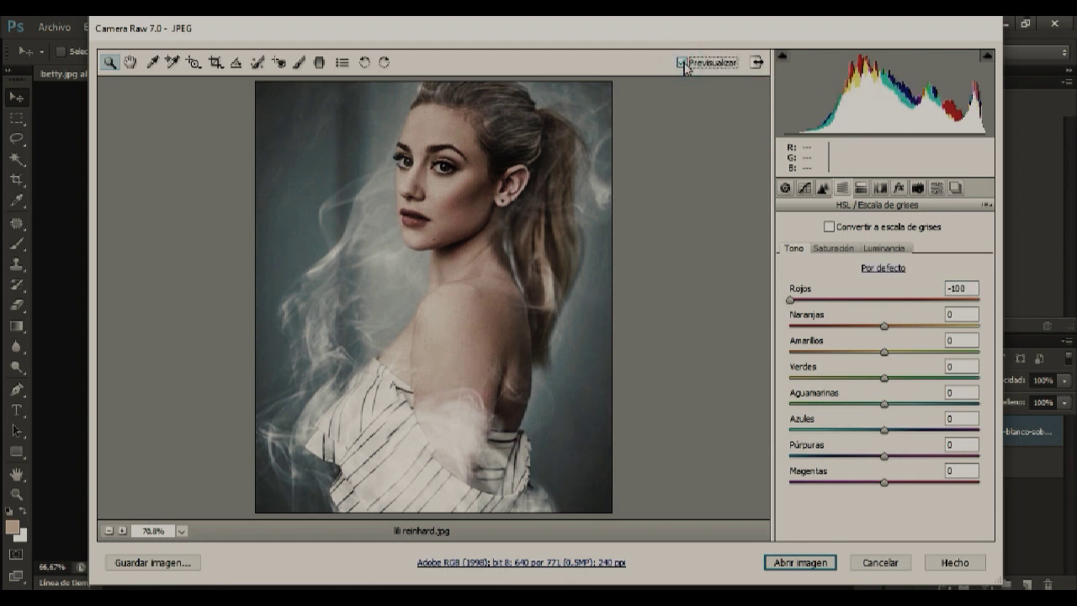
{"action": "left_click", "coordinate": [682, 63]}
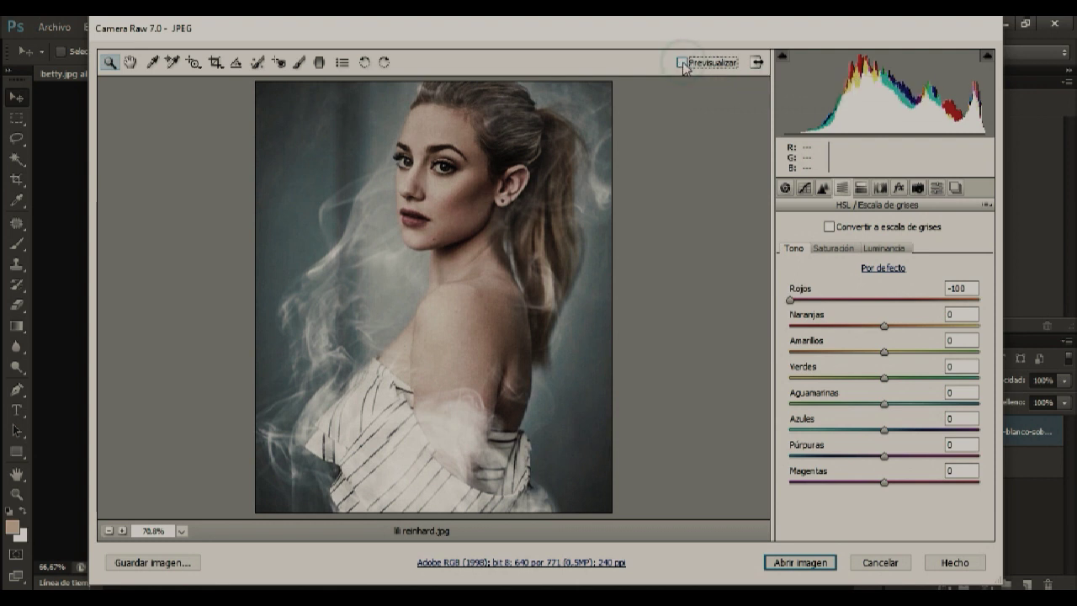
{"action": "left_click", "coordinate": [683, 63]}
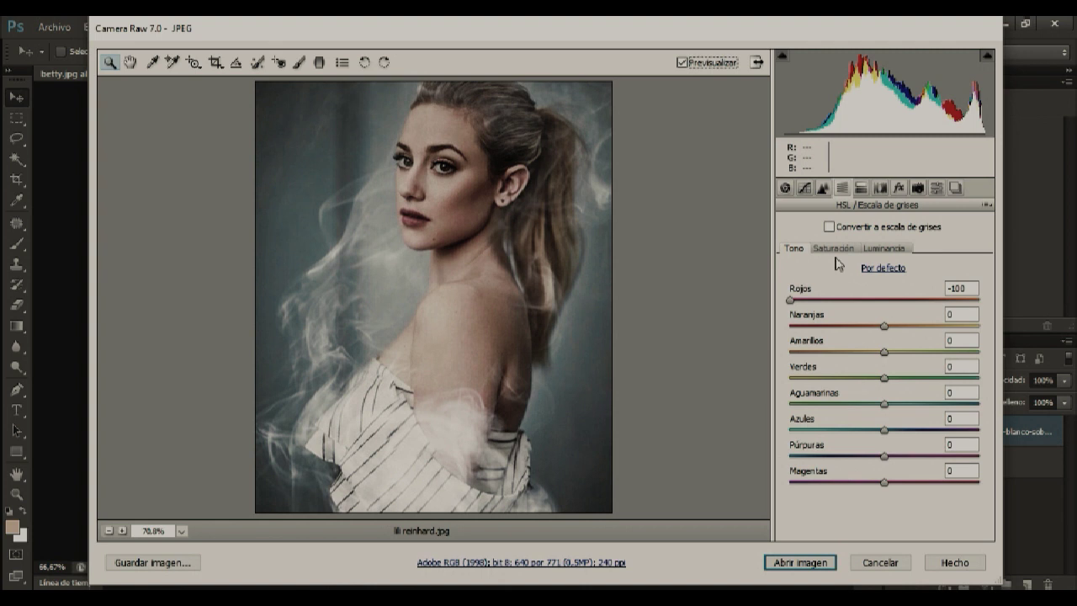
- Try raising red saturation, then reset it to 0
{"action": "left_click", "coordinate": [842, 251]}
{"action": "mouse_move", "coordinate": [884, 300]}
{"action": "left_mouse_down"}
{"action": "mouse_move", "coordinate": [965, 300]}
{"action": "mouse_move", "coordinate": [972, 316]}
{"action": "left_mouse_up"}
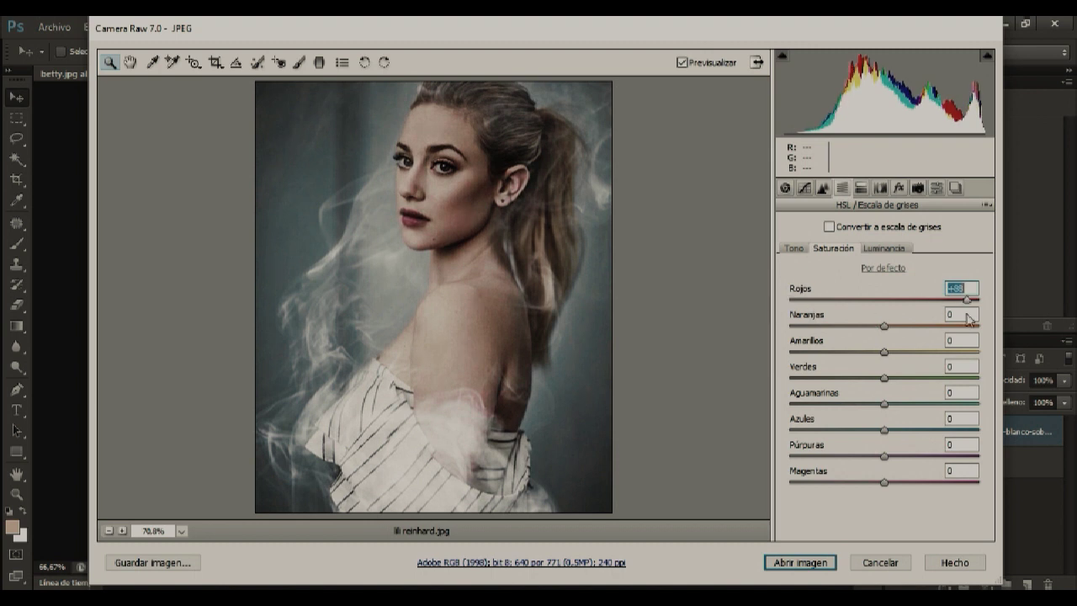
{"action": "type", "text": "0"}
{"action": "left_click", "coordinate": [916, 188]}
- Push the calibration red primary saturation to +100 and compare with the original
{"action": "scroll", "coordinate": [906, 362], "scroll_direction": "down", "scroll_amount": 1}
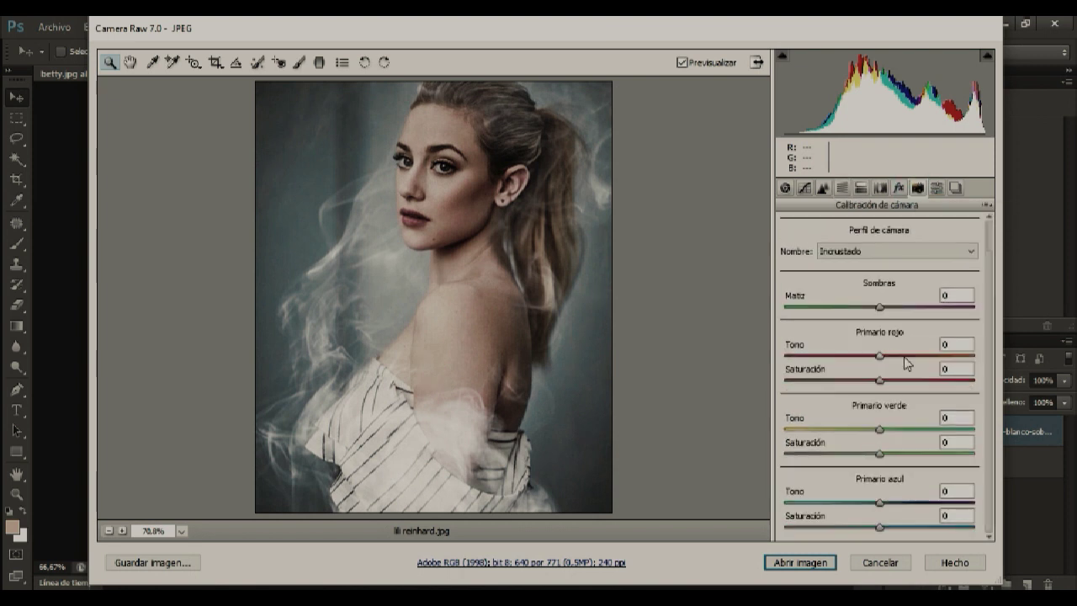
{"action": "left_click", "coordinate": [964, 363]}
{"action": "left_click_drag", "start_coordinate": [880, 380], "coordinate": [994, 388]}
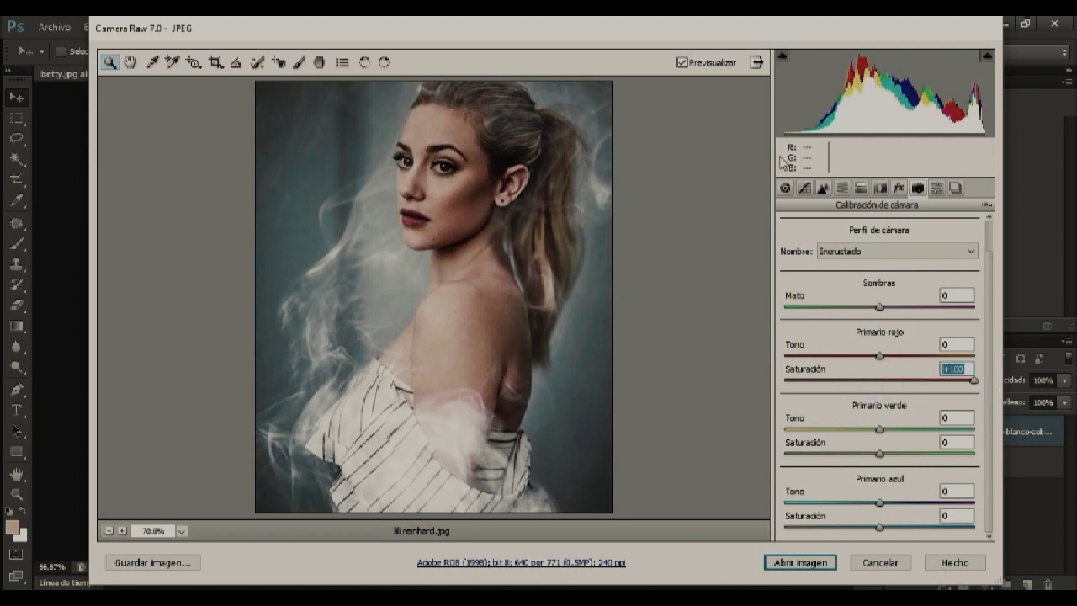
{"action": "left_click", "coordinate": [682, 62]}
{"action": "left_click", "coordinate": [683, 63]}
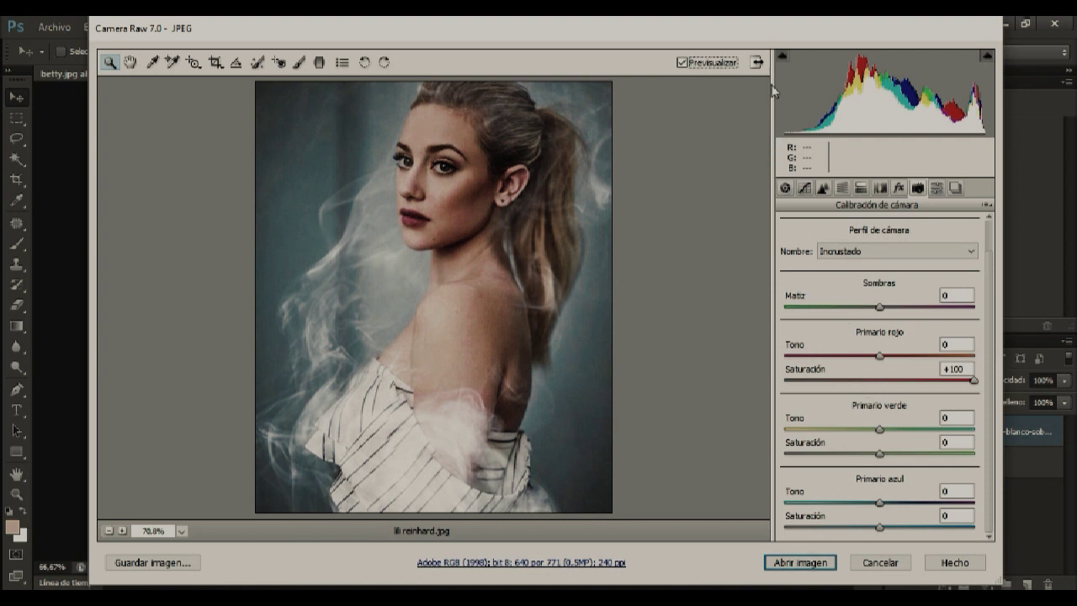
- Test lowering the reds' HSL saturation, comparing previews, then reset it to 0
{"action": "left_click", "coordinate": [824, 188]}
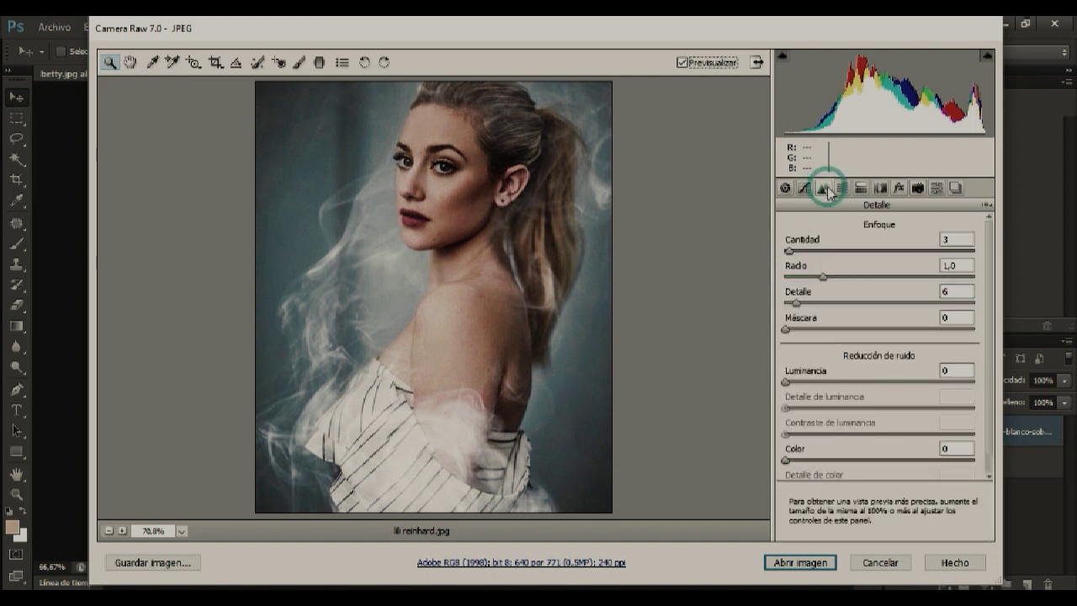
{"action": "left_click", "coordinate": [842, 189]}
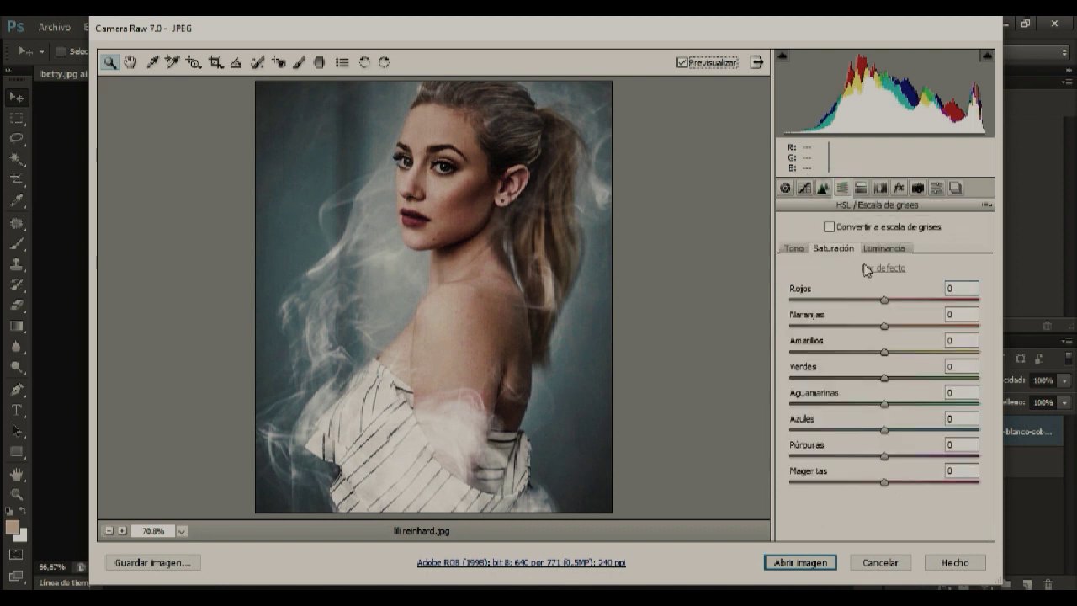
{"action": "mouse_move", "coordinate": [883, 300]}
{"action": "left_mouse_down"}
{"action": "mouse_move", "coordinate": [812, 301]}
{"action": "mouse_move", "coordinate": [845, 309]}
{"action": "mouse_move", "coordinate": [974, 291]}
{"action": "mouse_move", "coordinate": [870, 308]}
{"action": "mouse_move", "coordinate": [787, 307]}
{"action": "left_mouse_up"}
{"action": "left_click", "coordinate": [875, 301]}
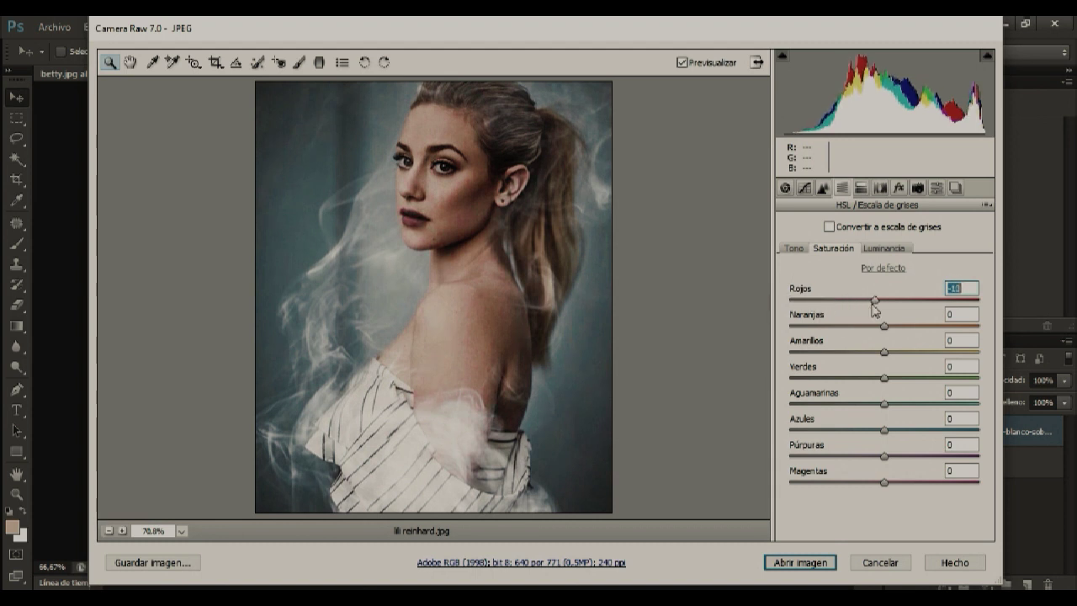
{"action": "left_click", "coordinate": [682, 62]}
{"action": "left_click", "coordinate": [683, 63]}
{"action": "left_click", "coordinate": [682, 62]}
{"action": "left_click", "coordinate": [962, 289]}
{"action": "type", "text": "0"}
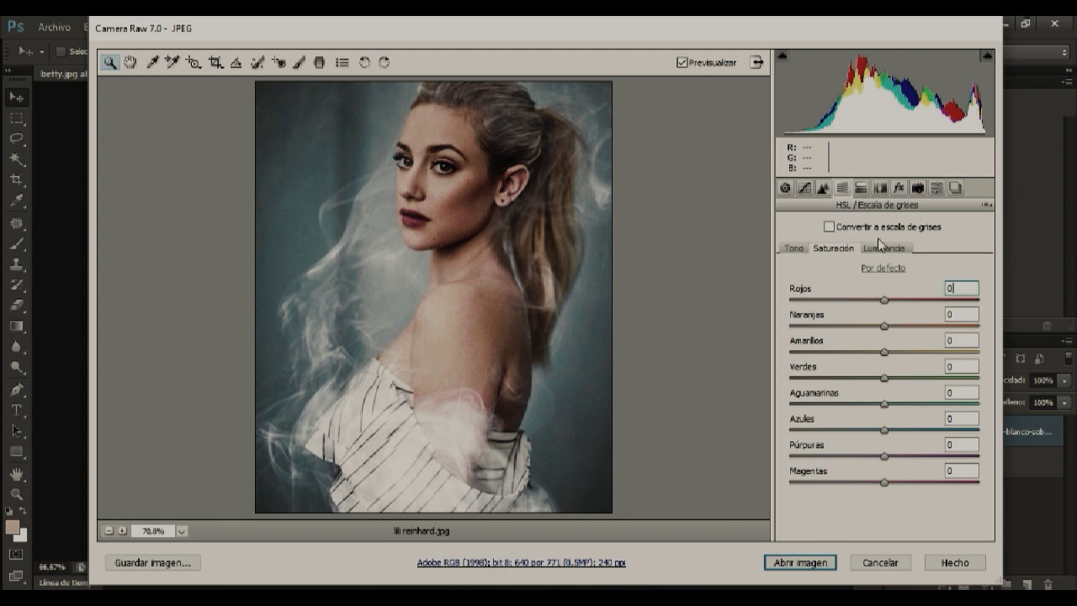
- Keep red primary hue at 0, set red primary saturation +51, and open the image
{"action": "left_click", "coordinate": [917, 187]}
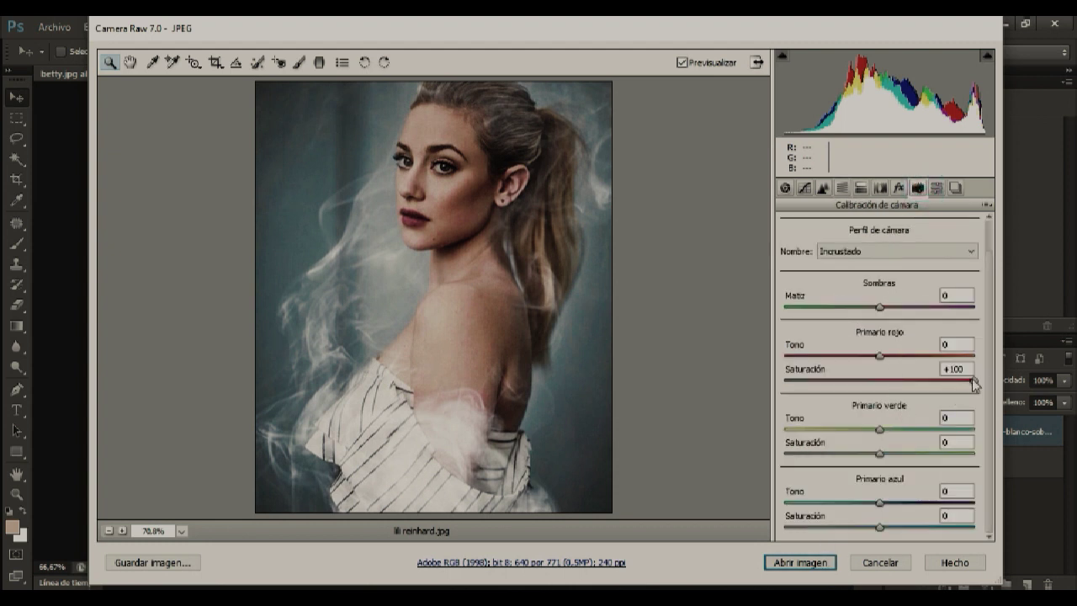
{"action": "mouse_move", "coordinate": [879, 355]}
{"action": "left_mouse_down"}
{"action": "mouse_move", "coordinate": [844, 358]}
{"action": "mouse_move", "coordinate": [934, 358]}
{"action": "left_mouse_up"}
{"action": "type", "text": "0"}
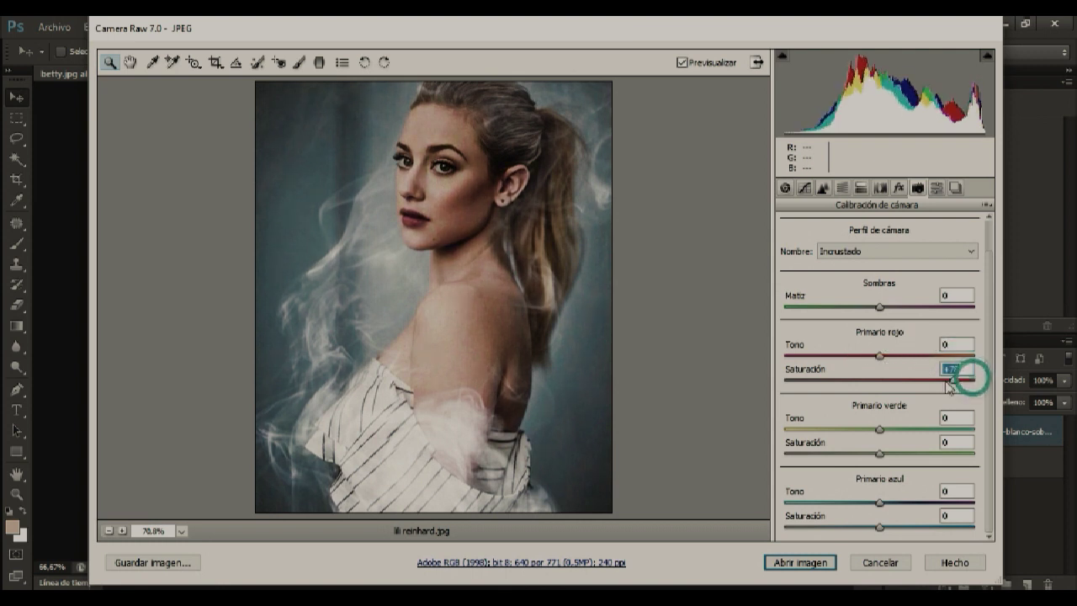
{"action": "left_click_drag", "start_coordinate": [973, 379], "coordinate": [928, 379]}
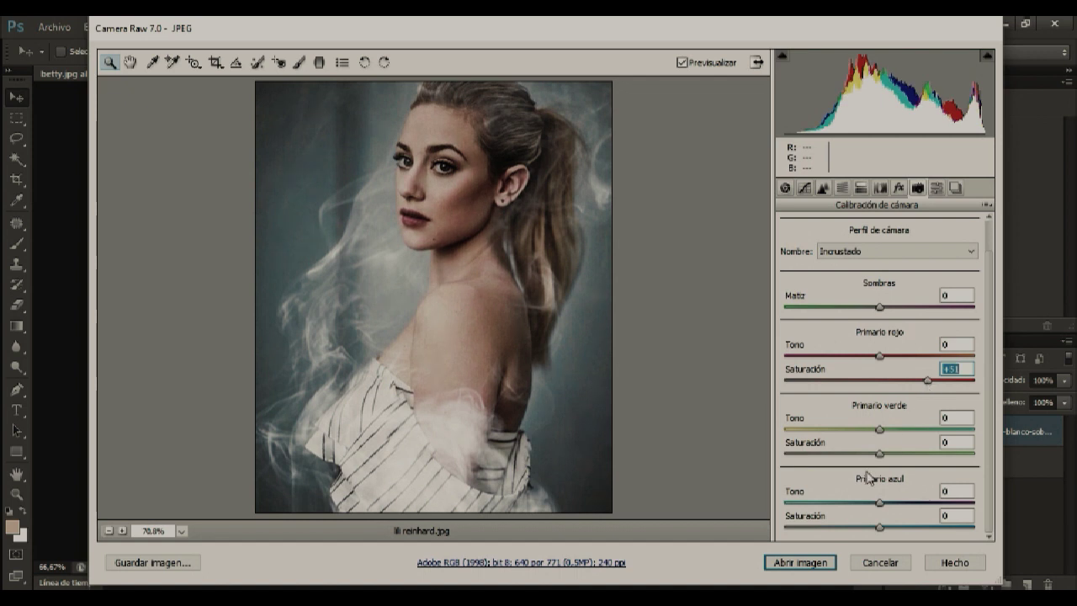
{"action": "left_click", "coordinate": [811, 569]}
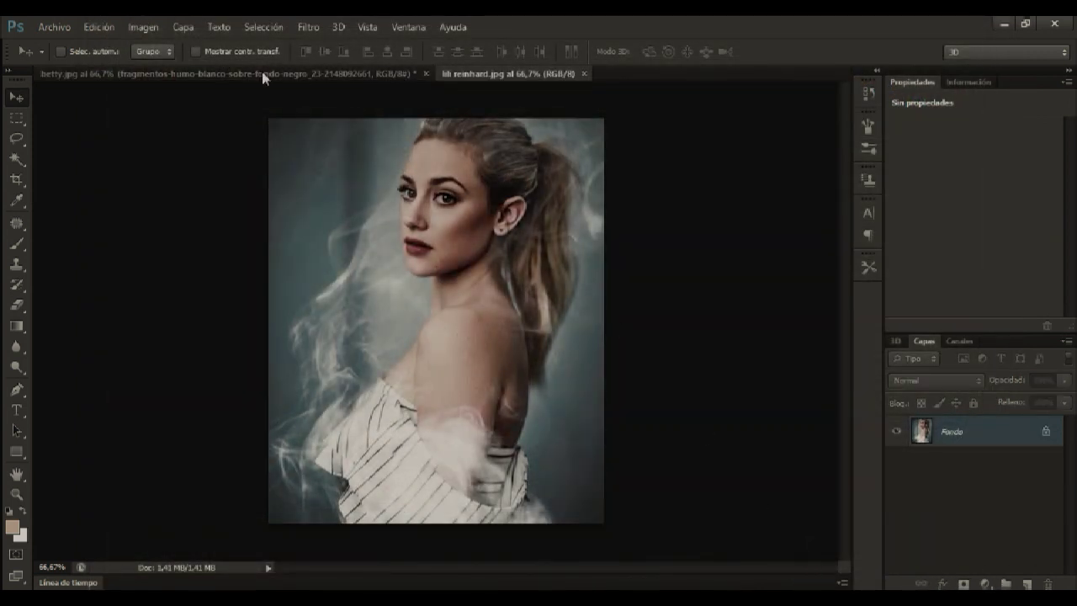
- In lili reinhard.jpg, unlock Fondo as Capa 0 and duplicate it as Capa 0 copia
{"action": "left_click", "coordinate": [326, 72]}
{"action": "left_click", "coordinate": [466, 73]}
{"action": "double_click", "coordinate": [1047, 433]}
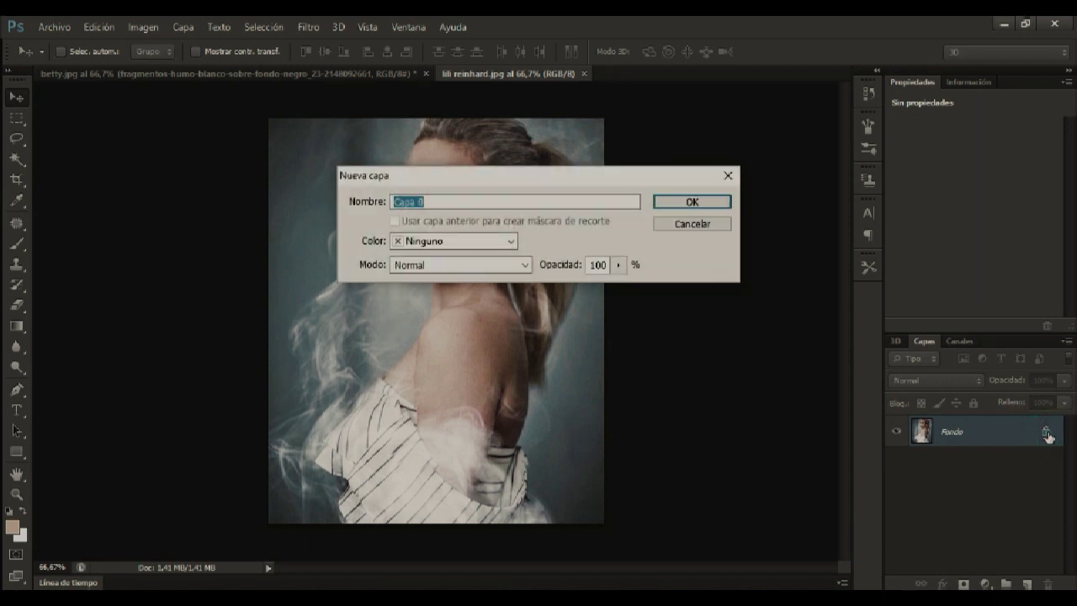
{"action": "left_click", "coordinate": [678, 207]}
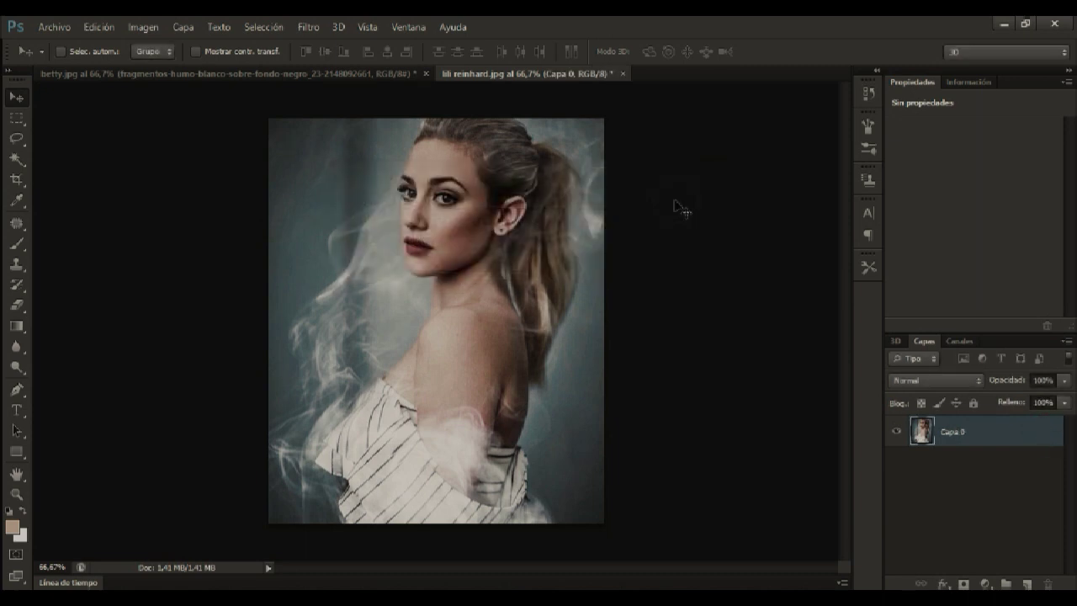
{"action": "key", "text": "ctrl+j"}
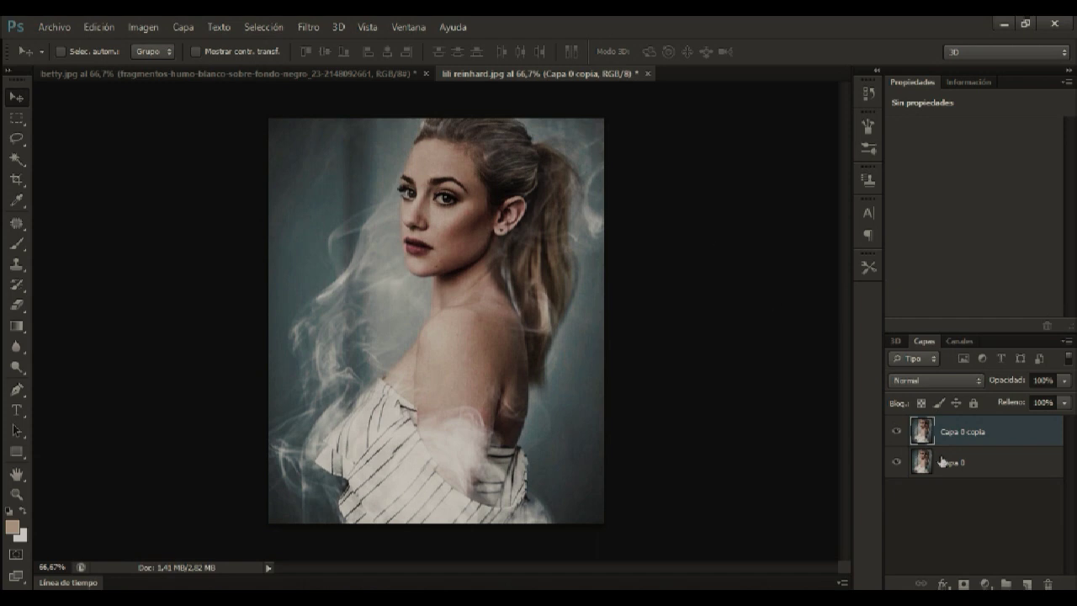
- Add a darkening Curves layer named sombras with an inverted black mask, then duplicate it
{"action": "left_click", "coordinate": [986, 584]}
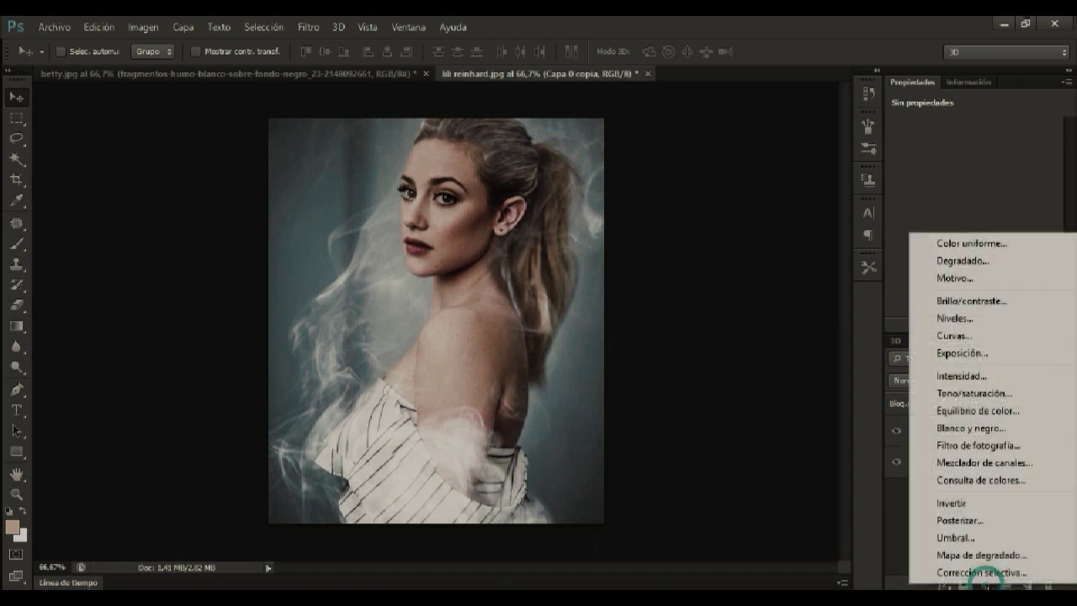
{"action": "left_click", "coordinate": [934, 333]}
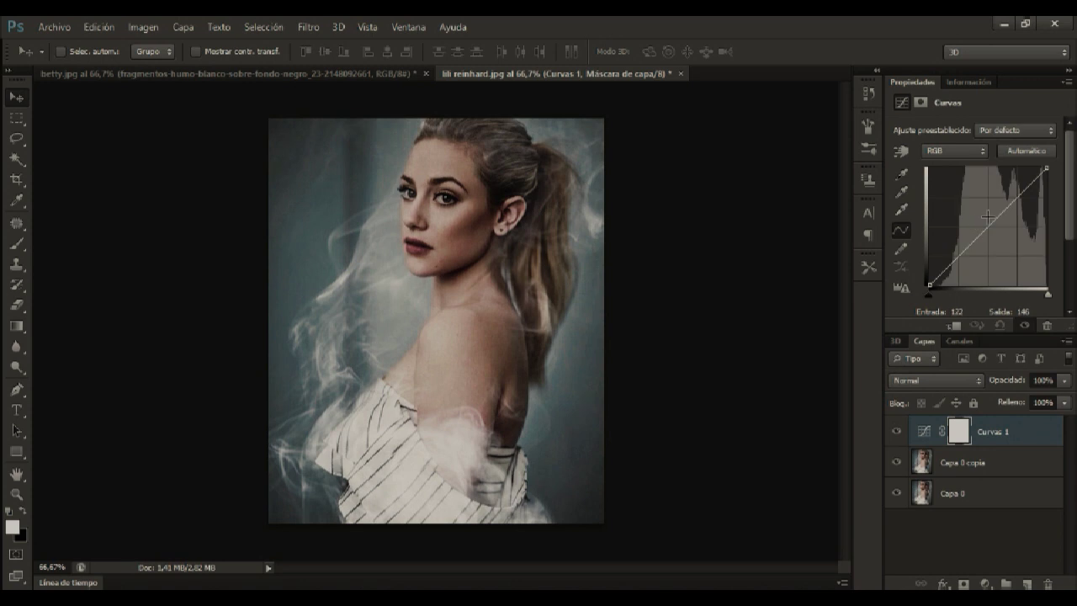
{"action": "left_click_drag", "start_coordinate": [989, 225], "coordinate": [997, 236]}
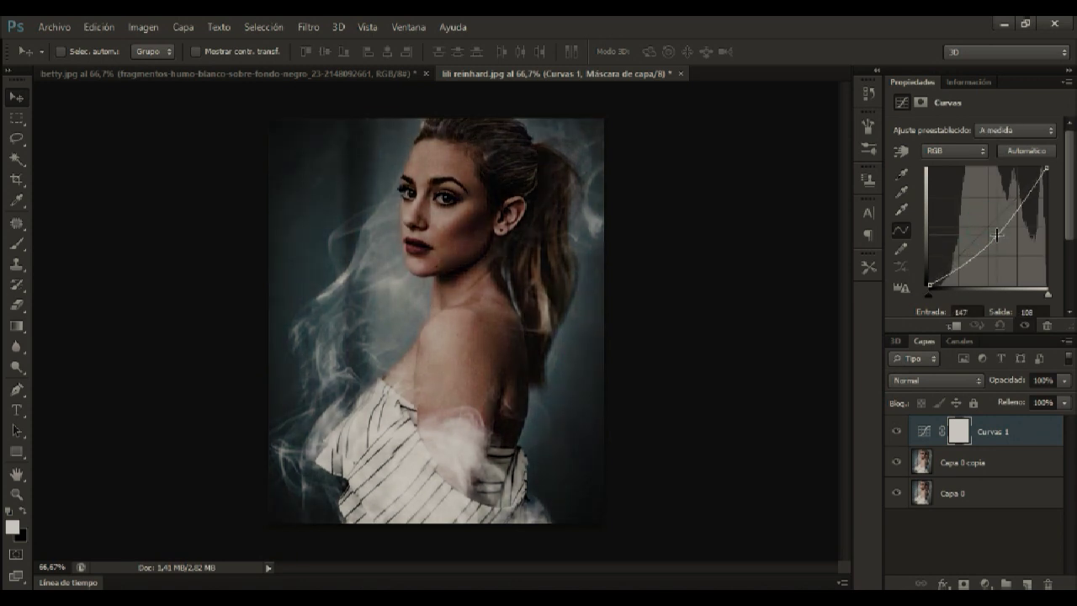
{"action": "double_click", "coordinate": [993, 432]}
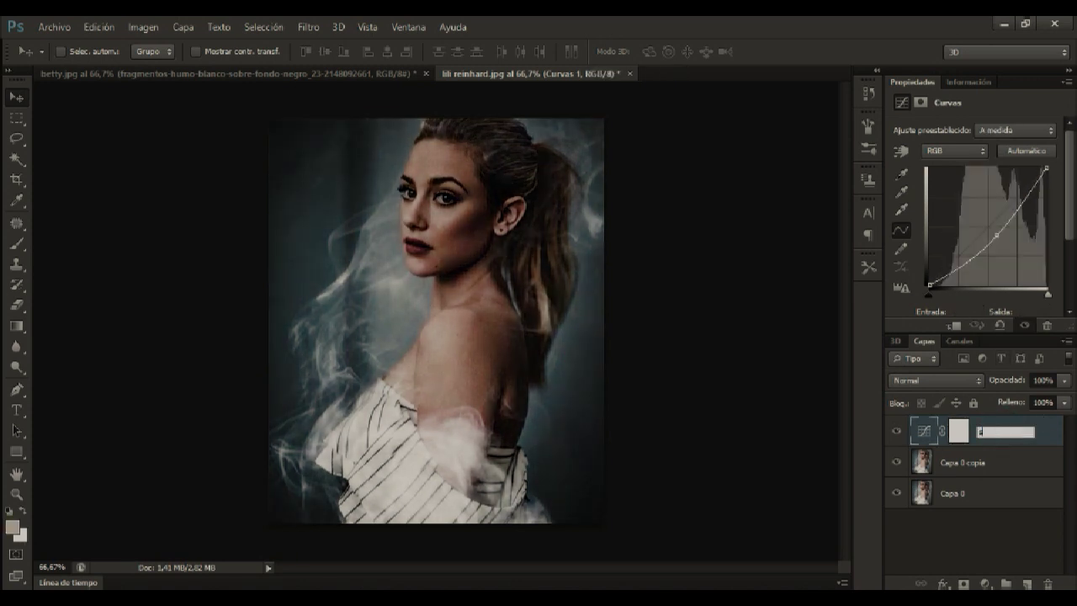
{"action": "type", "text": "sombras"}
{"action": "left_click", "coordinate": [961, 432]}
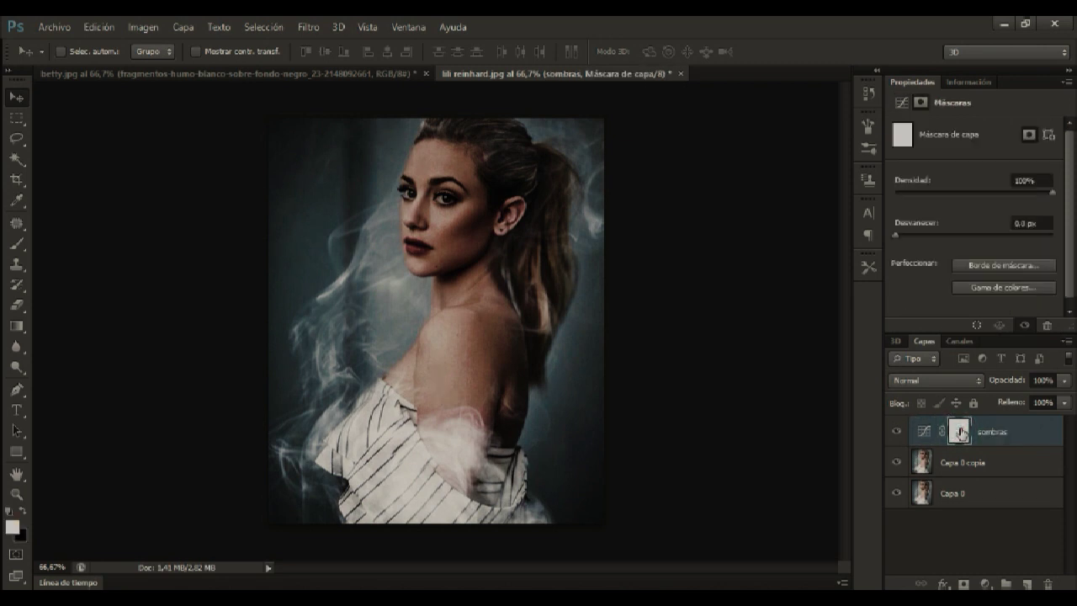
{"action": "key", "text": "ctrl+i"}
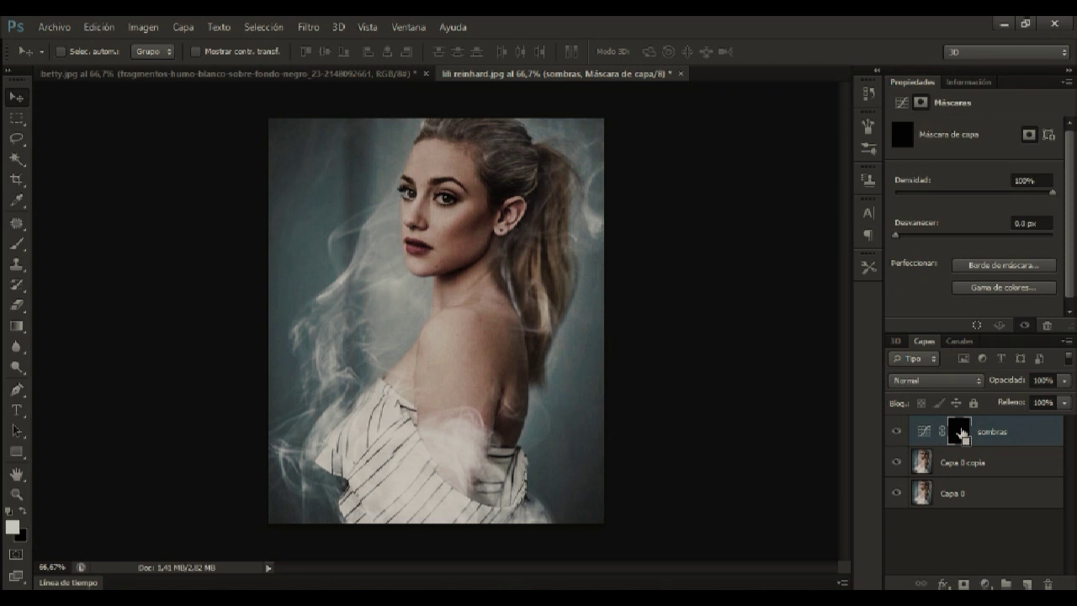
{"action": "key", "text": "ctrl+j"}
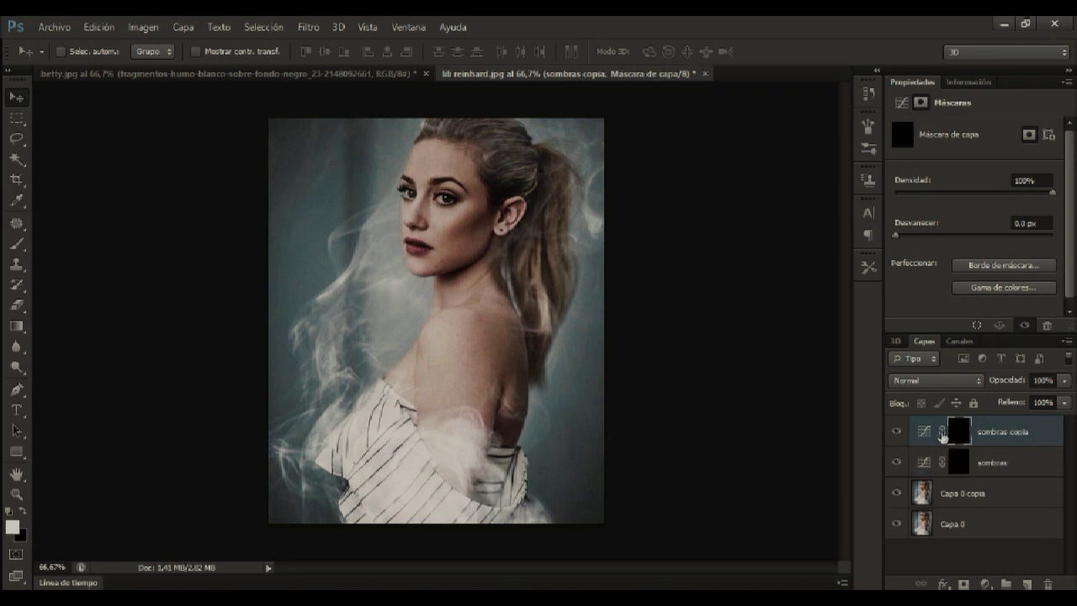
- Bend the copy's curve to brighten, rename it ilu, and target the sombras mask
{"action": "left_click", "coordinate": [925, 432]}
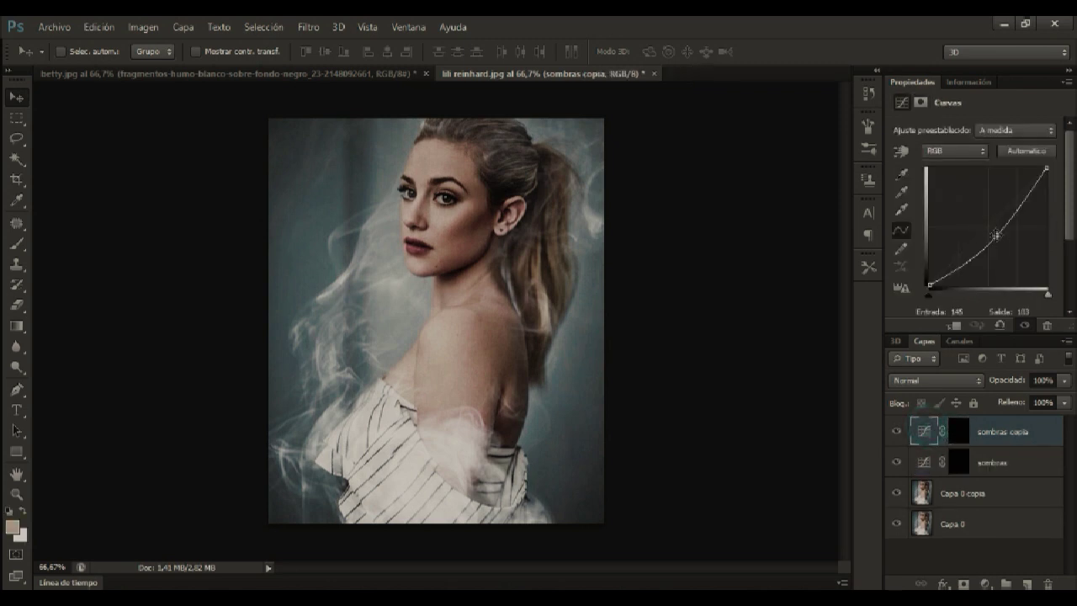
{"action": "left_click_drag", "start_coordinate": [996, 233], "coordinate": [975, 213]}
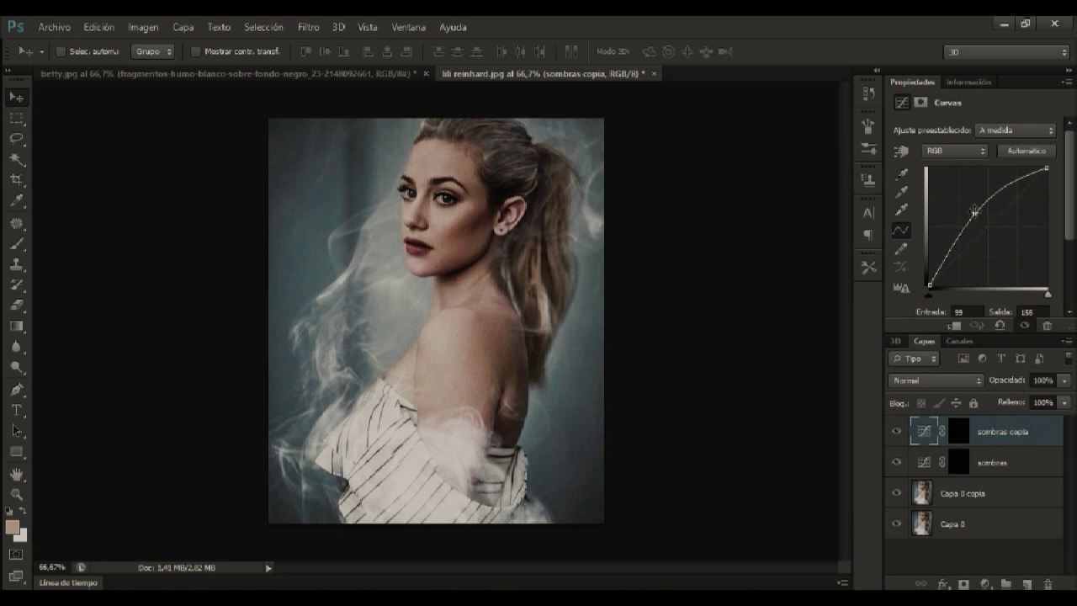
{"action": "double_click", "coordinate": [1006, 431]}
{"action": "type", "text": "lu"}
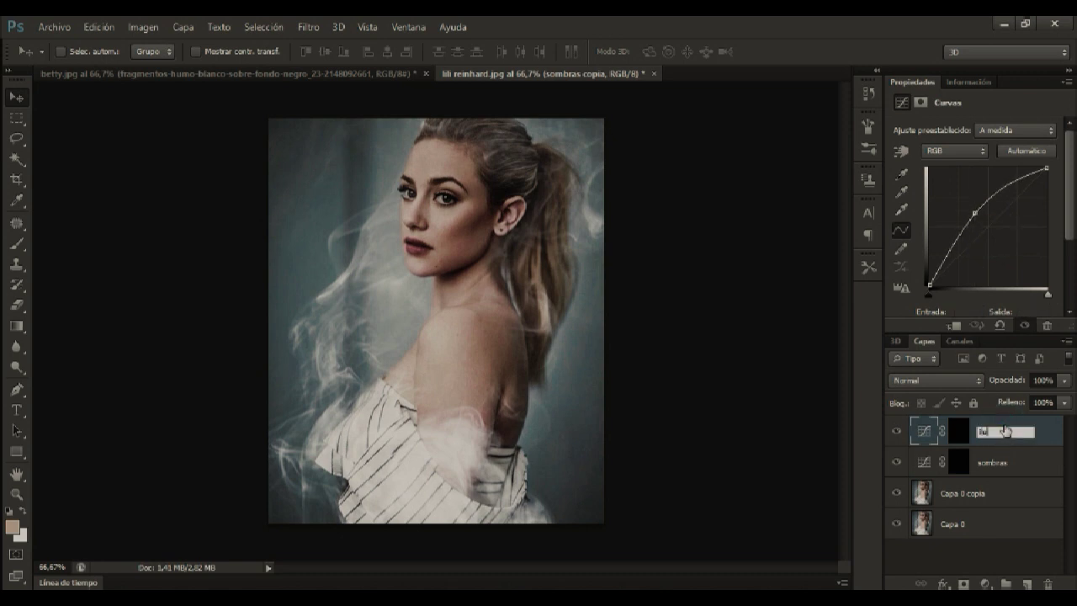
{"action": "key", "text": "Return"}
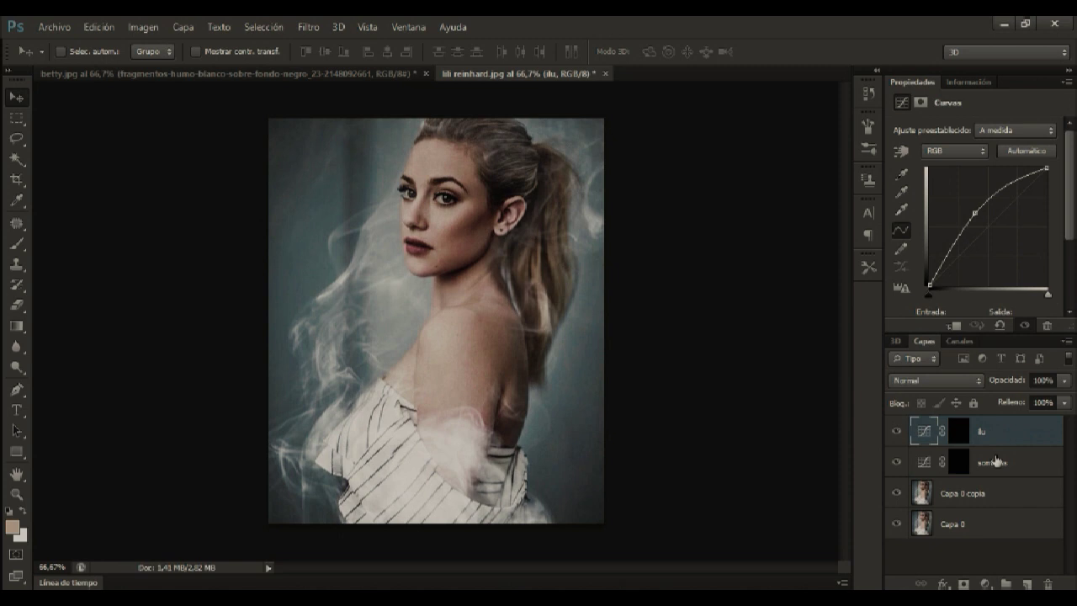
{"action": "left_click", "coordinate": [990, 464]}
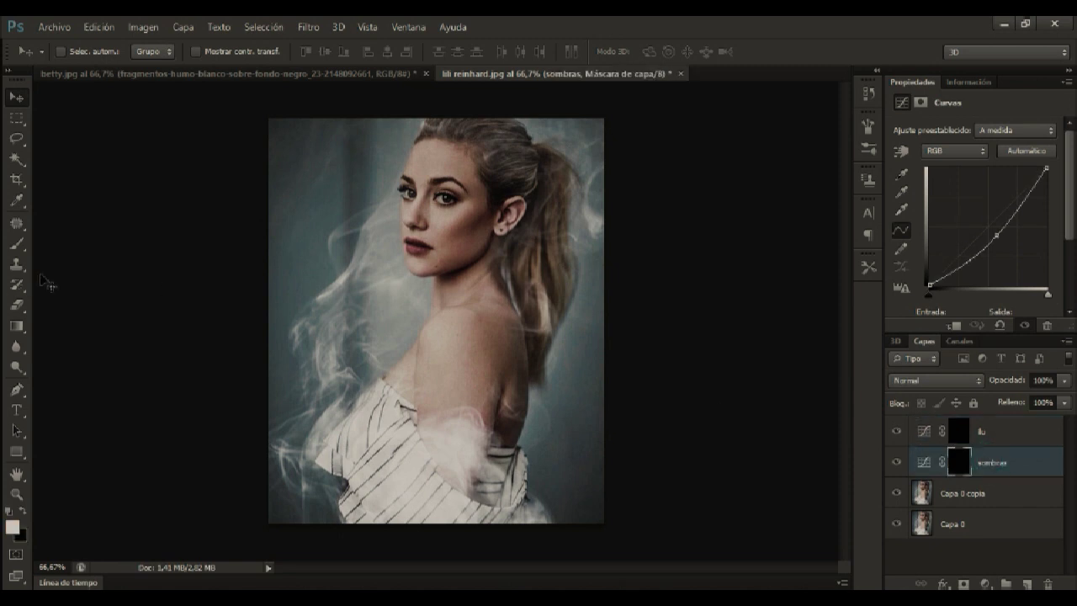
- Set up the Brush at about 31 px with 26% opacity
{"action": "left_click", "coordinate": [17, 247]}
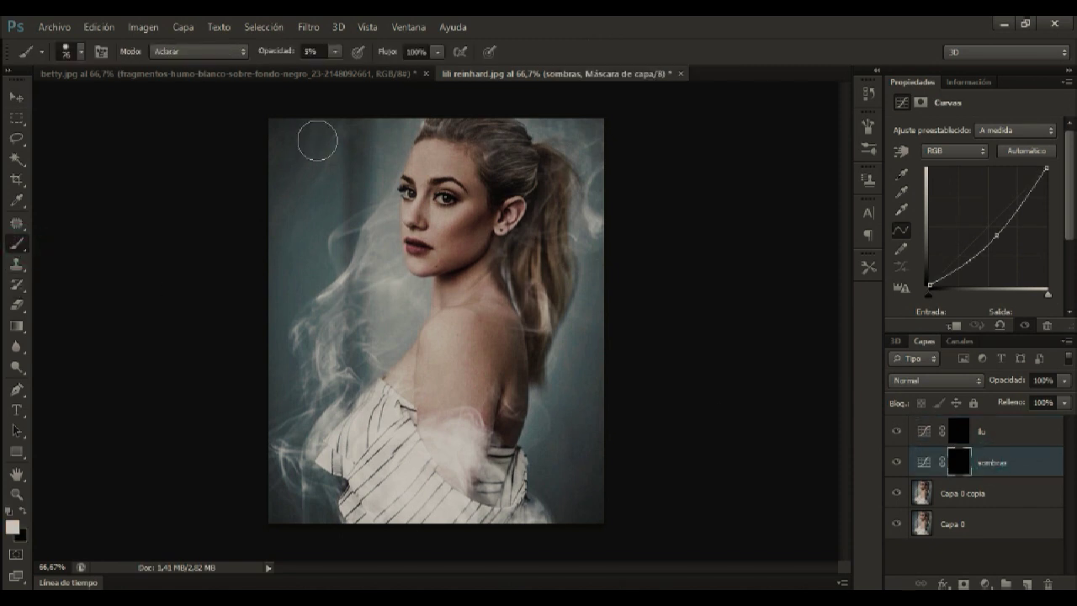
{"action": "scroll", "coordinate": [408, 135], "scroll_direction": "up", "scroll_amount": 3}
{"action": "scroll", "coordinate": [446, 128], "scroll_direction": "up", "scroll_amount": 3}
{"action": "scroll", "coordinate": [446, 128], "scroll_direction": "up", "scroll_amount": 2}
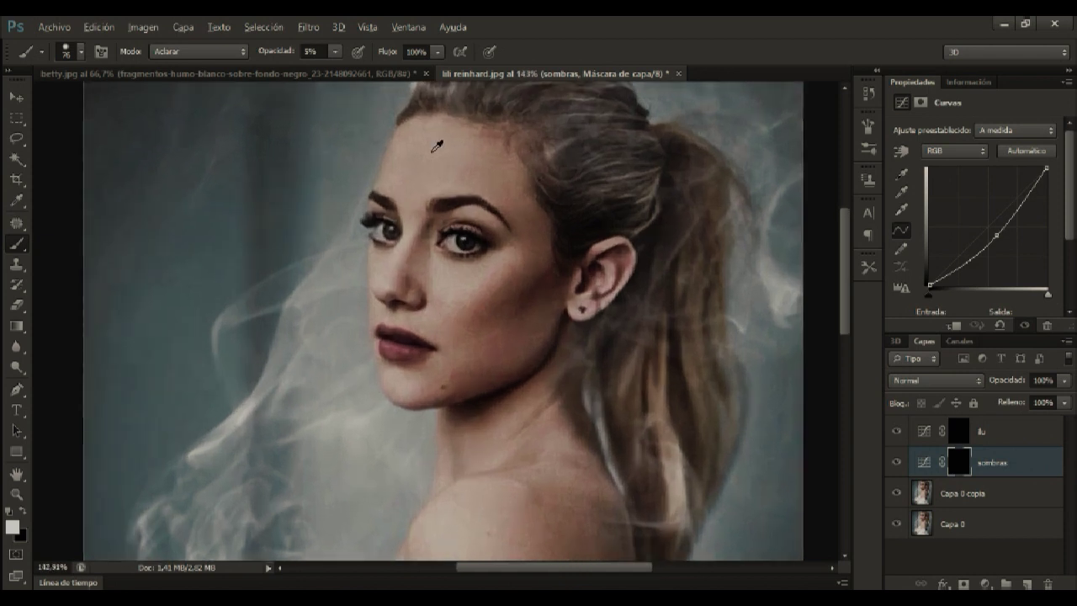
{"action": "scroll", "coordinate": [433, 98], "scroll_direction": "up", "scroll_amount": 1}
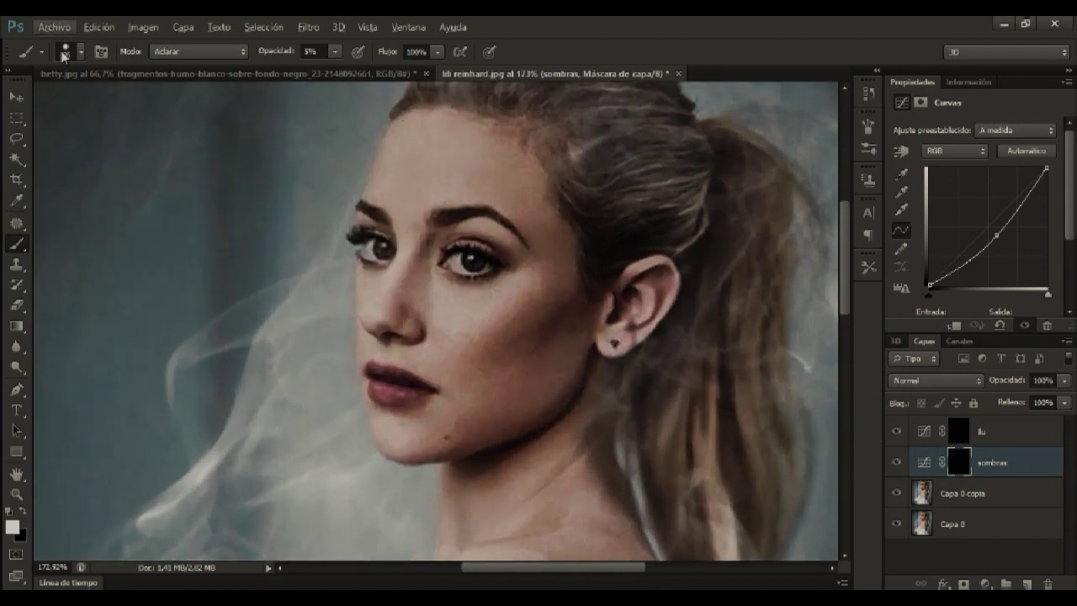
{"action": "left_click", "coordinate": [74, 57]}
{"action": "left_click_drag", "start_coordinate": [63, 98], "coordinate": [36, 100]}
{"action": "left_click", "coordinate": [335, 53]}
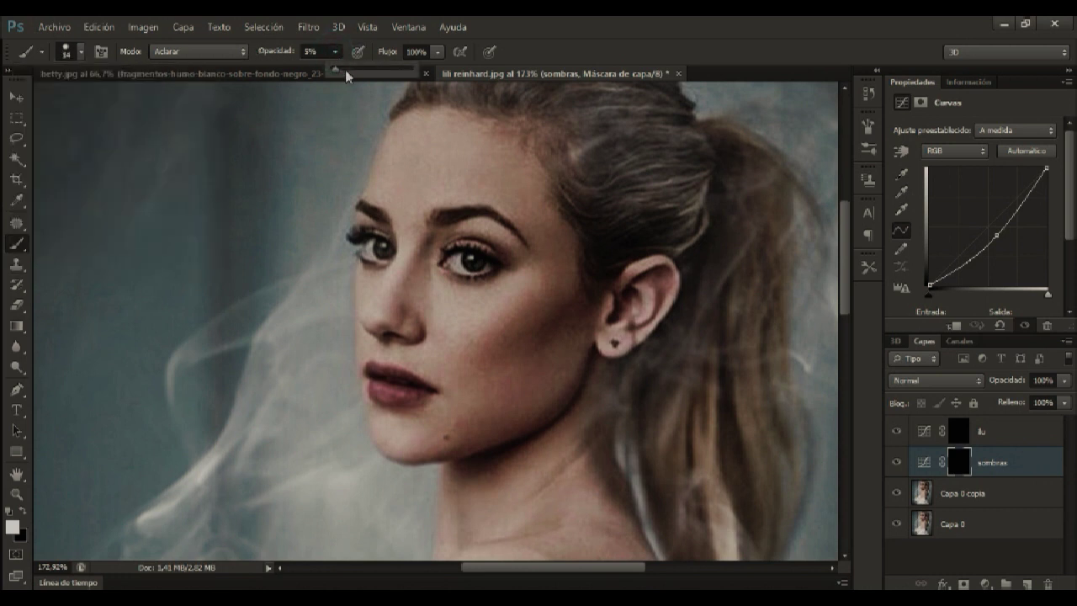
{"action": "left_click_drag", "start_coordinate": [339, 72], "coordinate": [343, 73]}
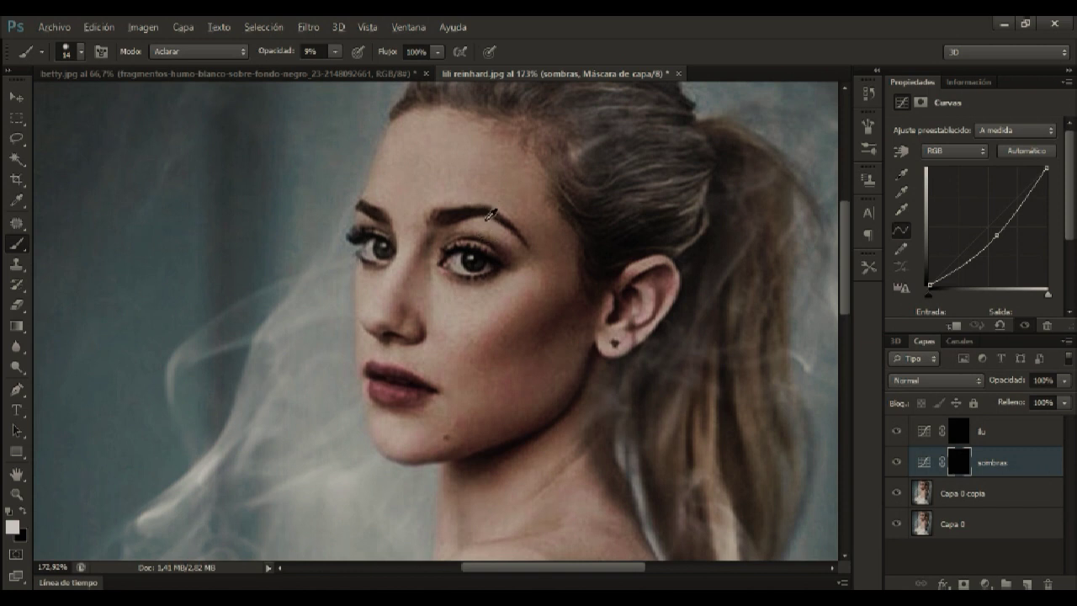
{"action": "scroll", "coordinate": [491, 215], "scroll_direction": "up", "scroll_amount": 2}
{"action": "left_click", "coordinate": [335, 51]}
{"action": "left_click", "coordinate": [350, 72]}
- Darken the eyebrow on the sombras mask, compare, and resize the brush to 30 px
{"action": "left_click_drag", "start_coordinate": [493, 216], "coordinate": [536, 254]}
{"action": "left_click", "coordinate": [897, 462]}
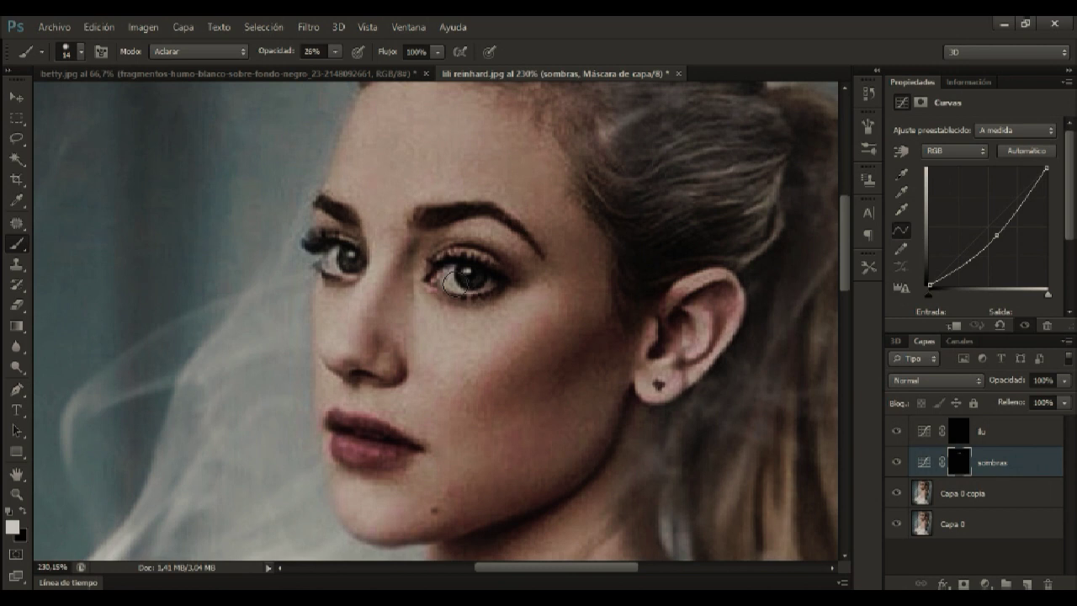
{"action": "left_click", "coordinate": [76, 53]}
{"action": "left_click_drag", "start_coordinate": [69, 88], "coordinate": [83, 87]}
{"action": "left_click", "coordinate": [446, 253]}
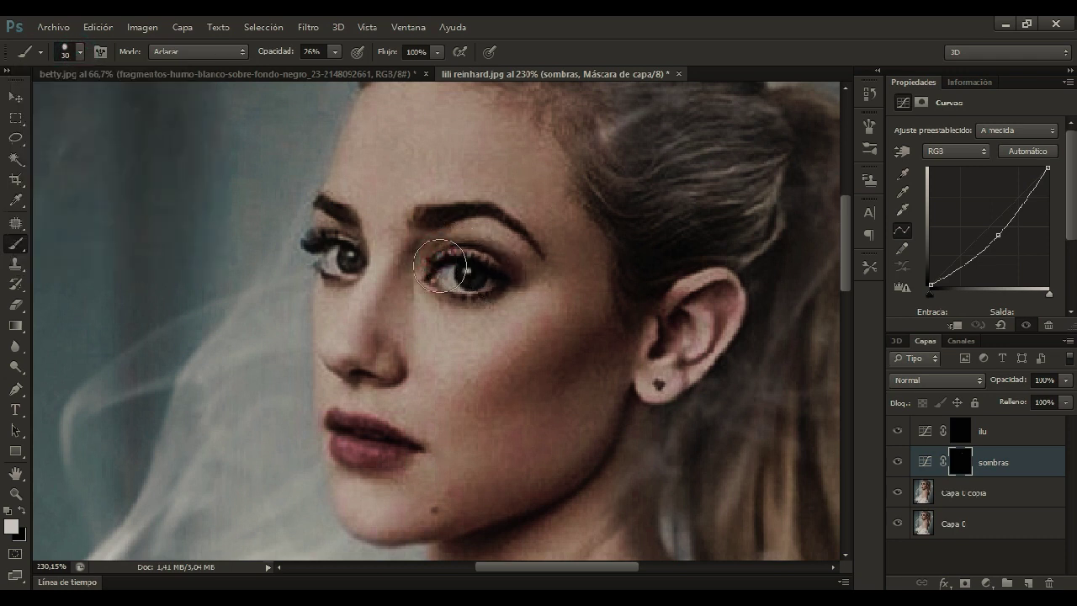
- Brighten both irises by painting on the ilu mask
{"action": "left_click_drag", "start_coordinate": [332, 253], "coordinate": [349, 244]}
{"action": "left_click", "coordinate": [983, 436]}
{"action": "left_click_drag", "start_coordinate": [446, 274], "coordinate": [475, 273]}
{"action": "left_click_drag", "start_coordinate": [333, 257], "coordinate": [358, 253]}
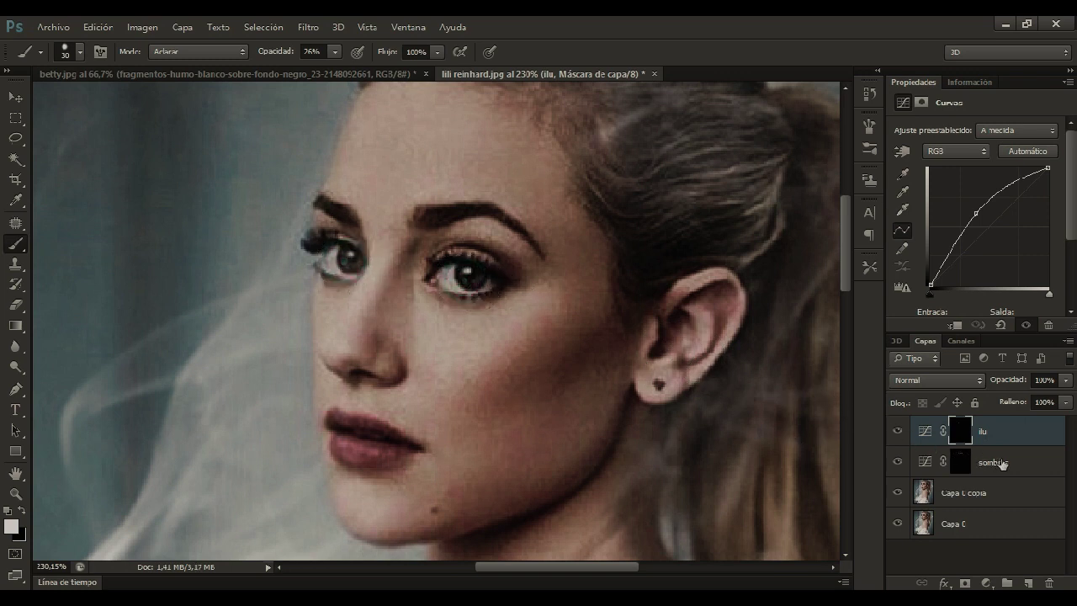
- Undo a too-dark cheek stroke on the sombras mask and drop brush opacity to 6%
{"action": "left_click", "coordinate": [994, 462]}
{"action": "scroll", "coordinate": [553, 373], "scroll_direction": "down", "scroll_amount": 2}
{"action": "left_click_drag", "start_coordinate": [569, 303], "coordinate": [474, 366]}
{"action": "key", "text": "ctrl+z"}
{"action": "left_click_drag", "start_coordinate": [338, 55], "coordinate": [318, 73]}
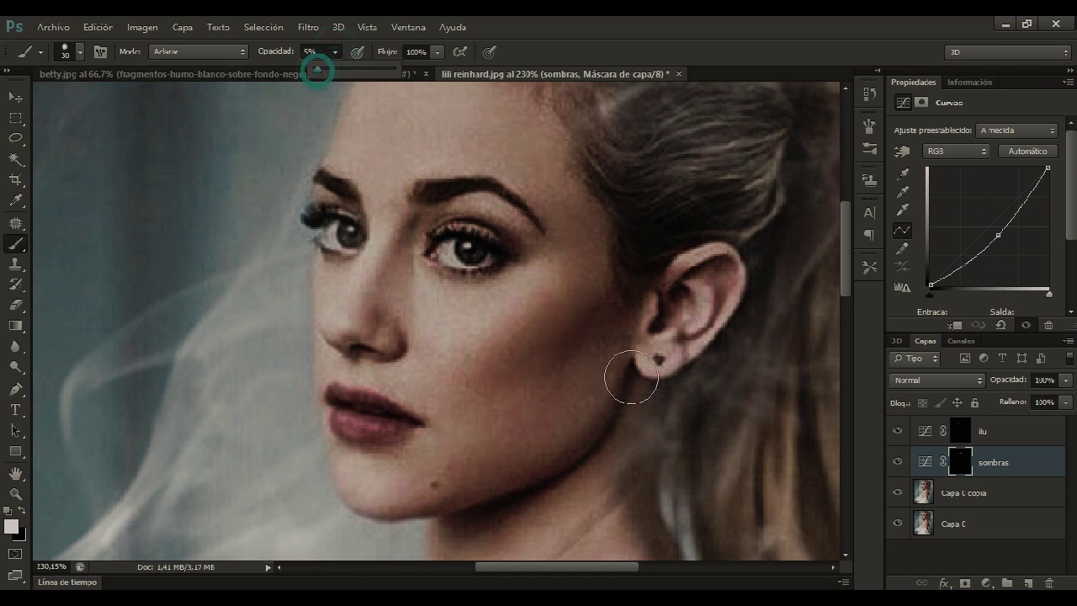
{"action": "left_click_drag", "start_coordinate": [335, 52], "coordinate": [337, 66]}
{"action": "left_click", "coordinate": [611, 306]}
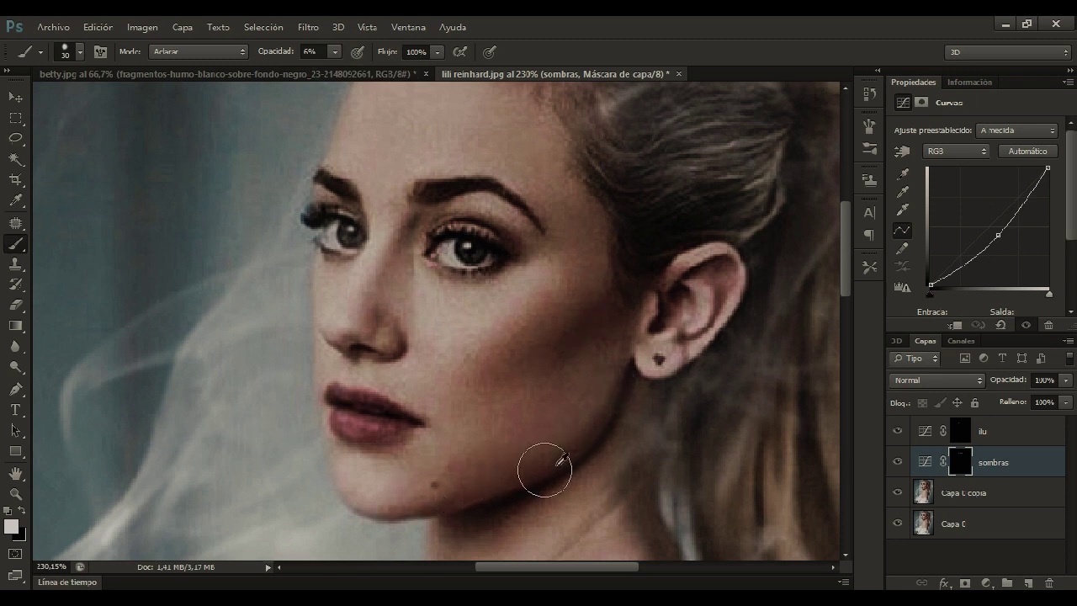
{"action": "scroll", "coordinate": [547, 461], "scroll_direction": "down", "scroll_amount": 4, "text": "alt"}
{"action": "scroll", "coordinate": [720, 487], "scroll_direction": "down", "scroll_amount": 3}
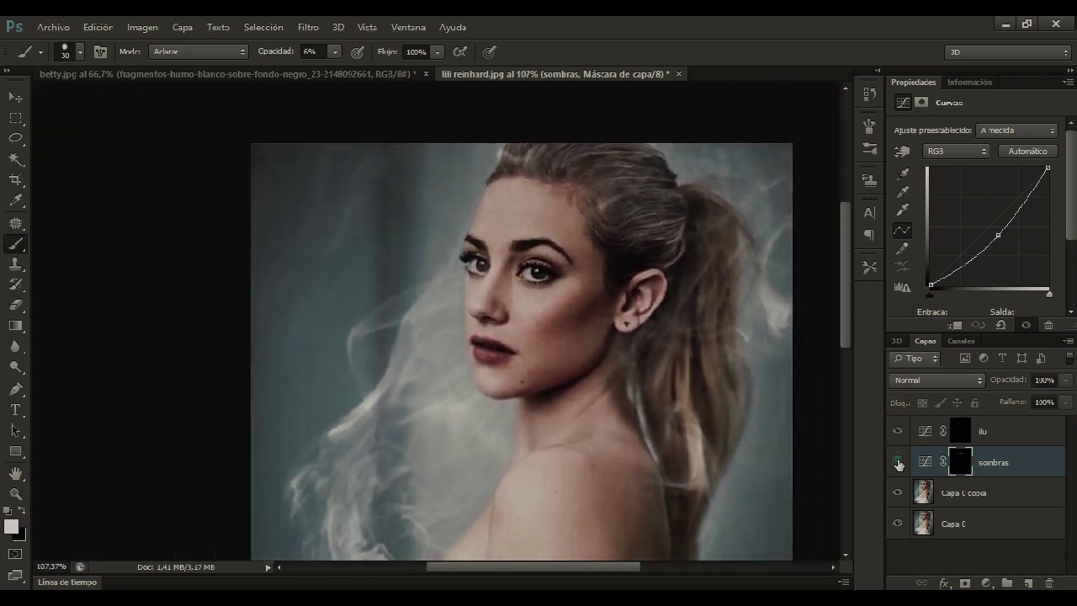
- Paint a soft neck shadow on the sombras mask with a 19 px, 9% brush
{"action": "scroll", "coordinate": [561, 384], "scroll_direction": "down", "scroll_amount": 2}
{"action": "scroll", "coordinate": [596, 378], "scroll_direction": "down", "scroll_amount": 2}
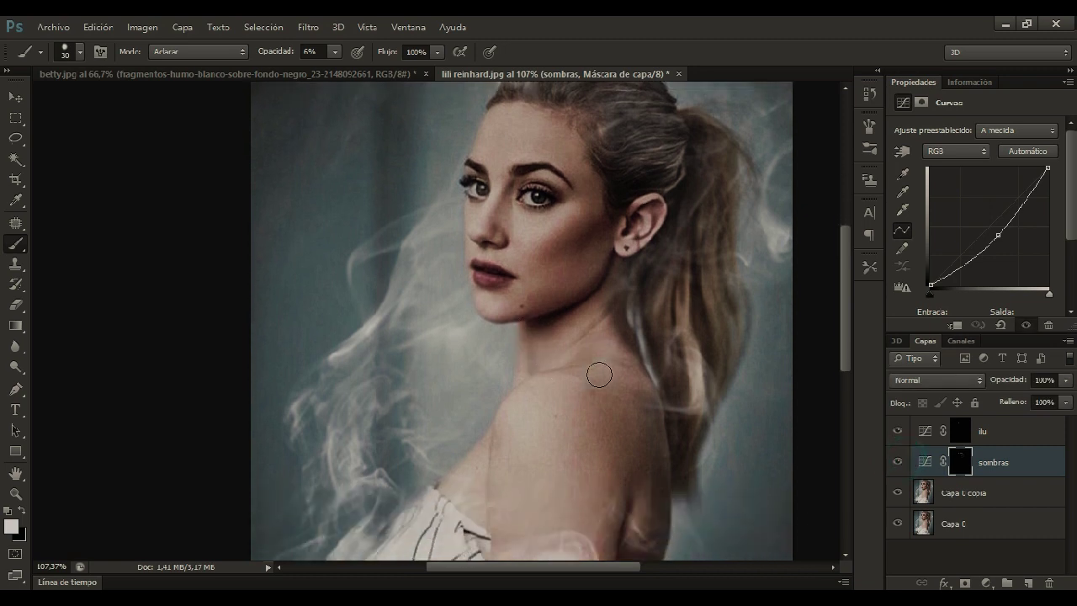
{"action": "scroll", "coordinate": [600, 370], "scroll_direction": "down", "scroll_amount": 1}
{"action": "scroll", "coordinate": [604, 361], "scroll_direction": "down", "scroll_amount": 2, "text": "alt"}
{"action": "scroll", "coordinate": [604, 361], "scroll_direction": "up", "scroll_amount": 2, "text": "alt"}
{"action": "scroll", "coordinate": [620, 313], "scroll_direction": "up", "scroll_amount": 2, "text": "alt"}
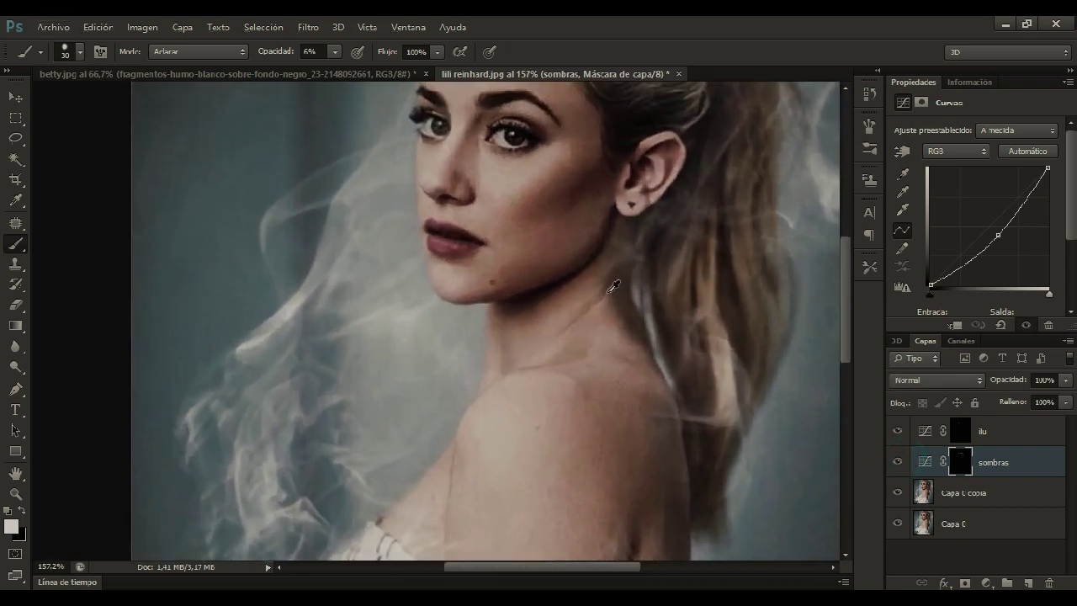
{"action": "scroll", "coordinate": [614, 299], "scroll_direction": "up", "scroll_amount": 2, "text": "alt"}
{"action": "left_click", "coordinate": [81, 52]}
{"action": "type", "text": "19"}
{"action": "left_click", "coordinate": [335, 52]}
{"action": "left_click_drag", "start_coordinate": [338, 68], "coordinate": [340, 69]}
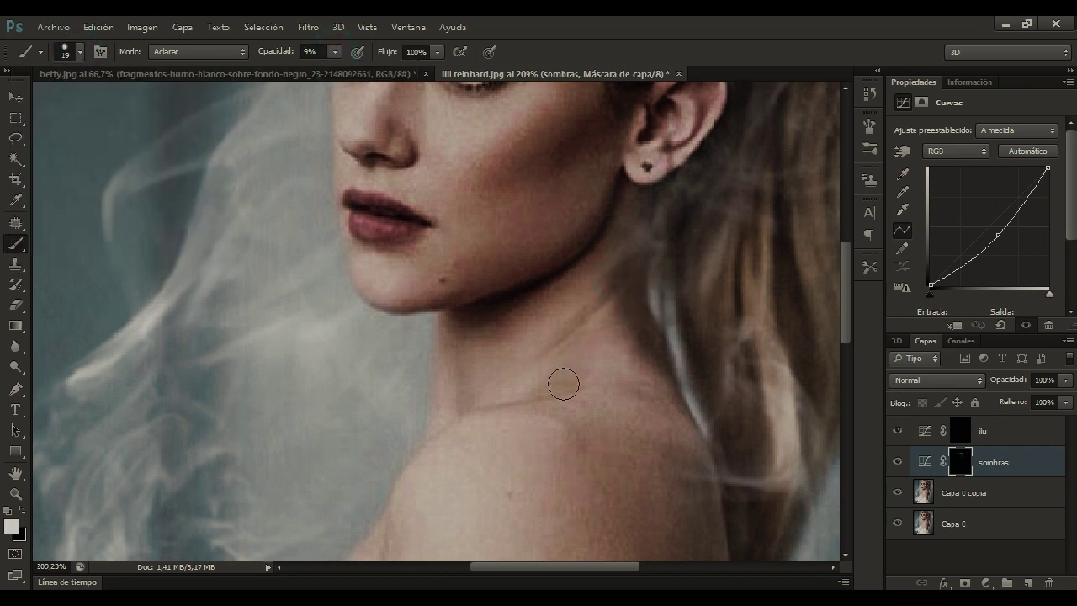
{"action": "left_click_drag", "start_coordinate": [488, 404], "coordinate": [517, 400]}
- Zoom in and out to review the whole portrait
{"action": "scroll", "coordinate": [579, 385], "scroll_direction": "down", "scroll_amount": 3}
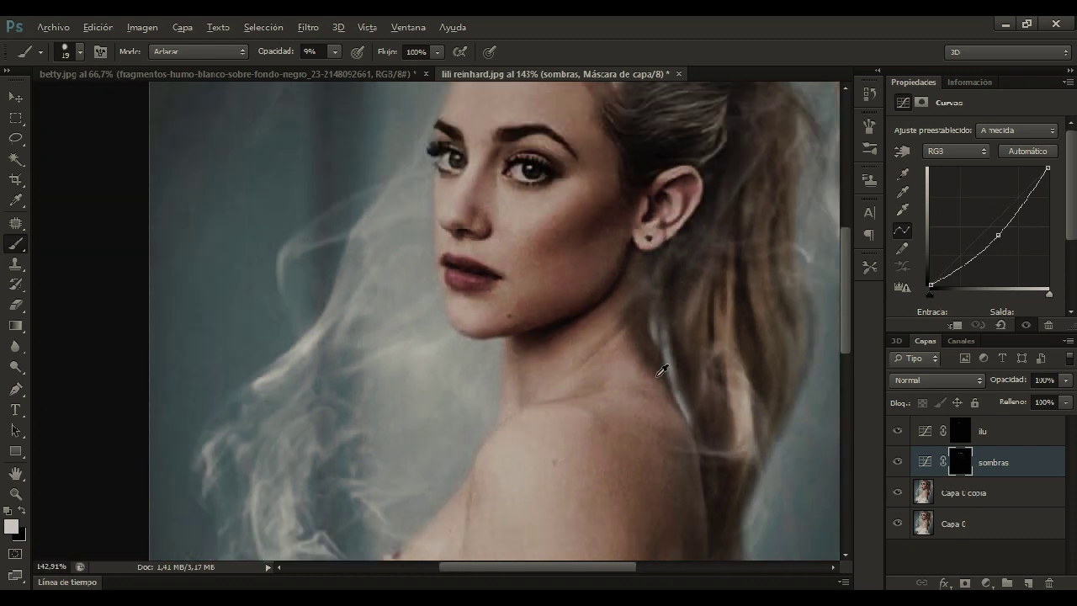
{"action": "scroll", "coordinate": [661, 383], "scroll_direction": "down", "scroll_amount": 2}
{"action": "scroll", "coordinate": [660, 383], "scroll_direction": "down", "scroll_amount": 1}
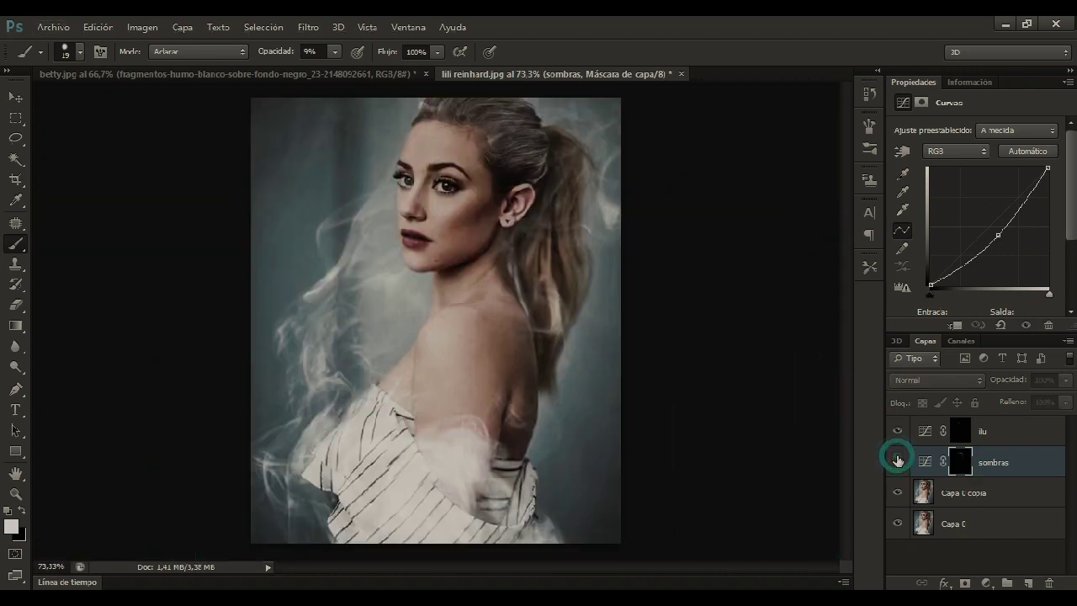
{"action": "scroll", "coordinate": [492, 175], "scroll_direction": "up", "scroll_amount": 1}
{"action": "scroll", "coordinate": [492, 175], "scroll_direction": "up", "scroll_amount": 2}
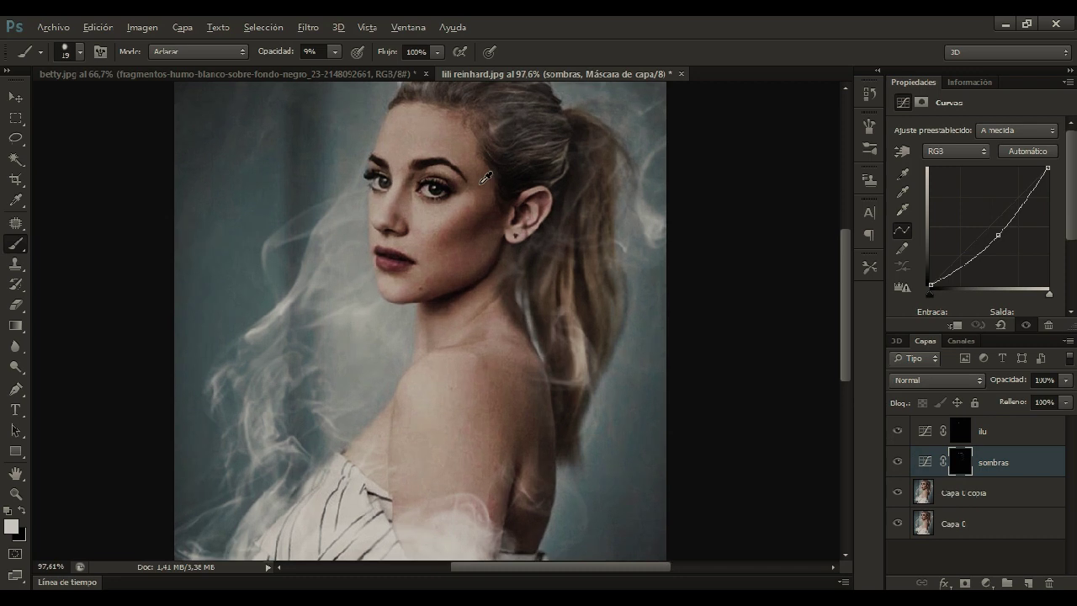
{"action": "scroll", "coordinate": [484, 179], "scroll_direction": "up", "scroll_amount": 5}
{"action": "scroll", "coordinate": [479, 183], "scroll_direction": "down", "scroll_amount": 3}
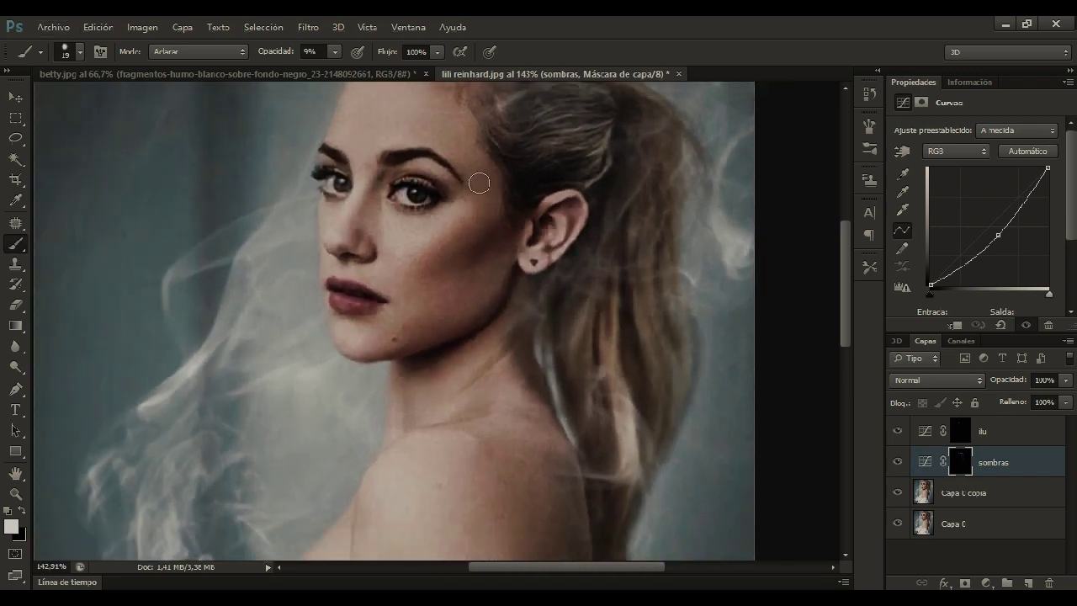
{"action": "scroll", "coordinate": [479, 183], "scroll_direction": "down", "scroll_amount": 2}
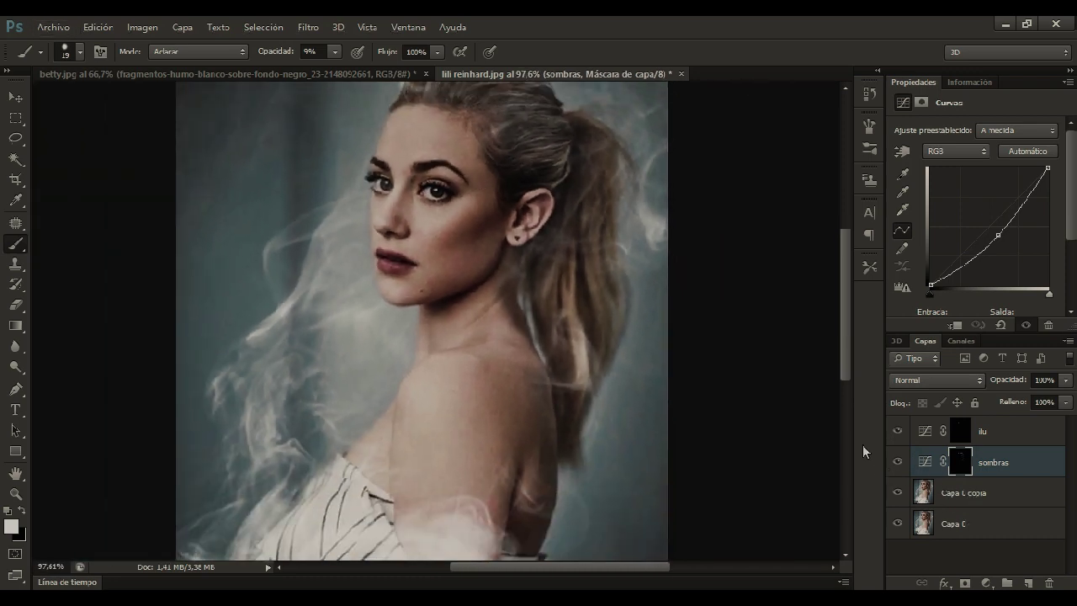
{"action": "scroll", "coordinate": [842, 429], "scroll_direction": "down", "scroll_amount": 3}
{"action": "scroll", "coordinate": [362, 146], "scroll_direction": "up", "scroll_amount": 1}
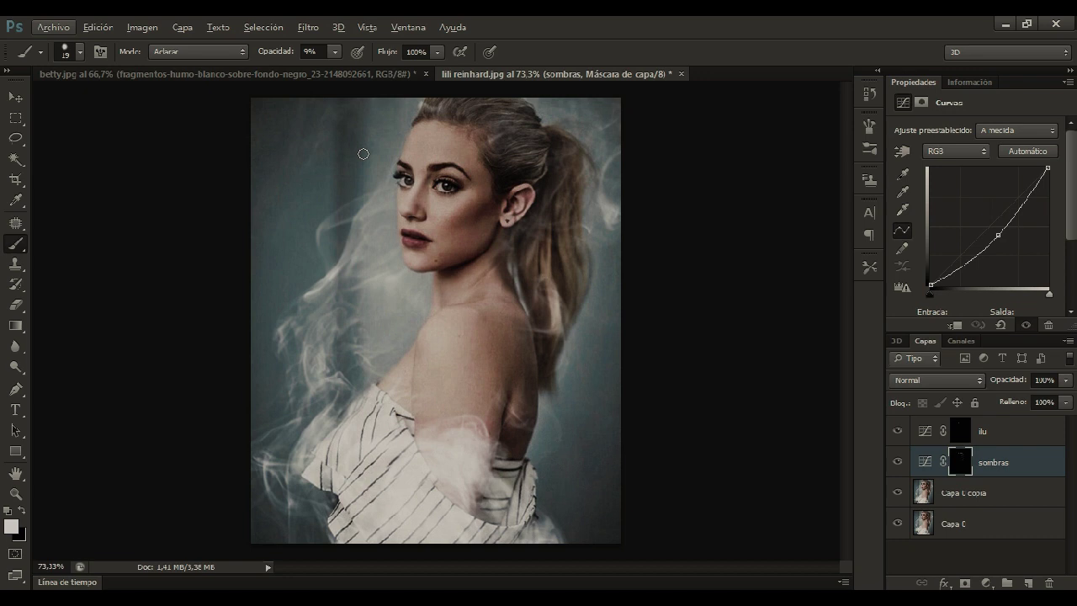
- Select the Move tool (V)
{"action": "left_click", "coordinate": [16, 97]}
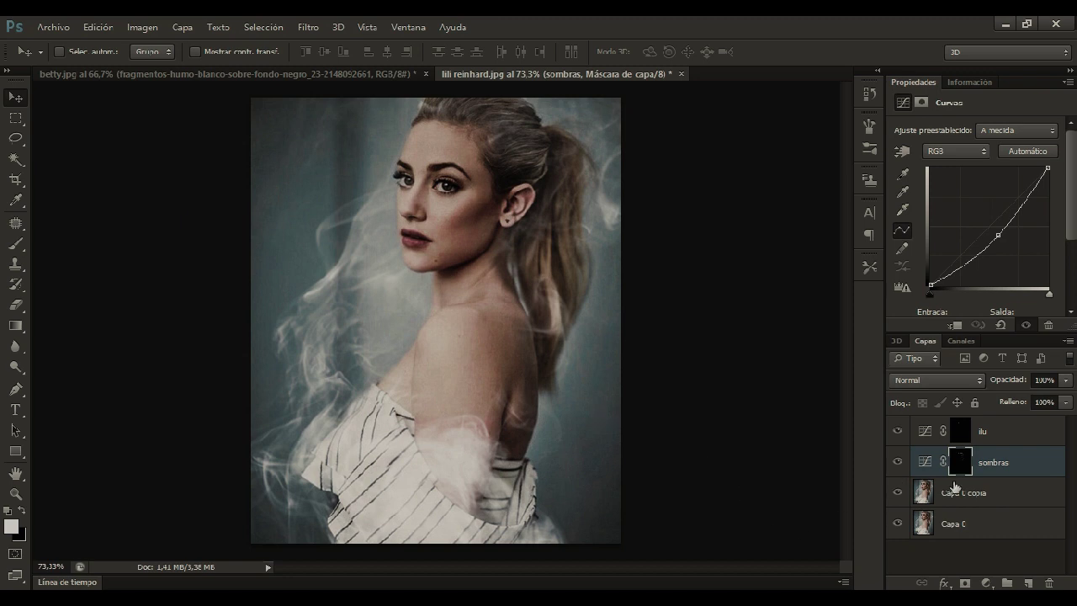
- Duplicate Capa 0 copia to the top, then add Hue/Saturation with saturation around -36
{"action": "left_click", "coordinate": [974, 497]}
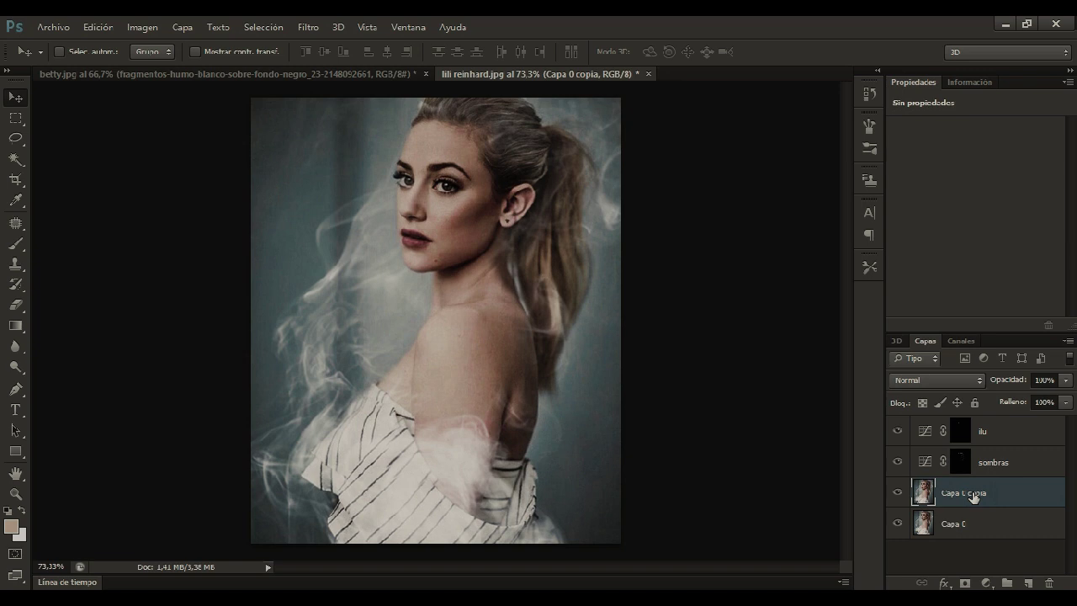
{"action": "key", "text": "ctrl+j"}
{"action": "left_click_drag", "start_coordinate": [974, 497], "coordinate": [993, 425]}
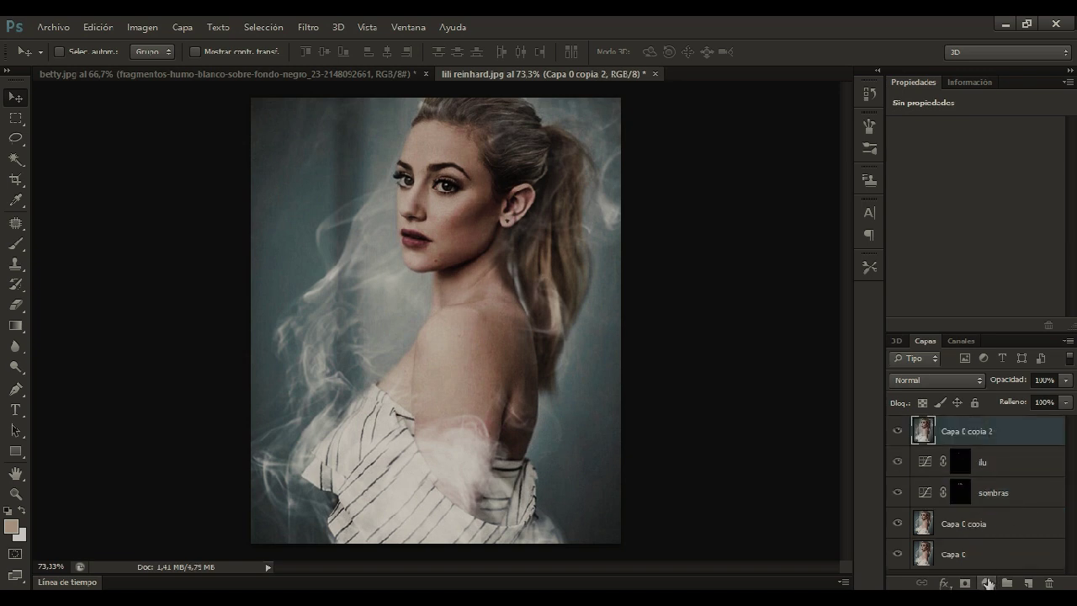
{"action": "left_click", "coordinate": [987, 582]}
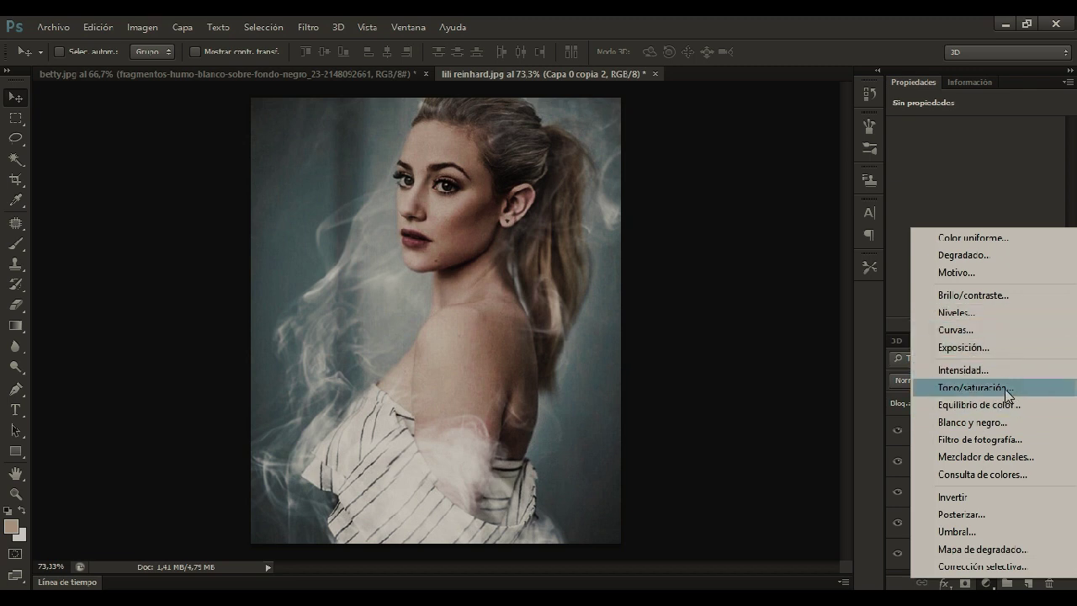
{"action": "left_click", "coordinate": [997, 388]}
{"action": "mouse_move", "coordinate": [975, 218]}
{"action": "left_mouse_down"}
{"action": "mouse_move", "coordinate": [941, 220]}
{"action": "mouse_move", "coordinate": [1027, 221]}
{"action": "mouse_move", "coordinate": [935, 224]}
{"action": "mouse_move", "coordinate": [947, 224]}
{"action": "left_mouse_up"}
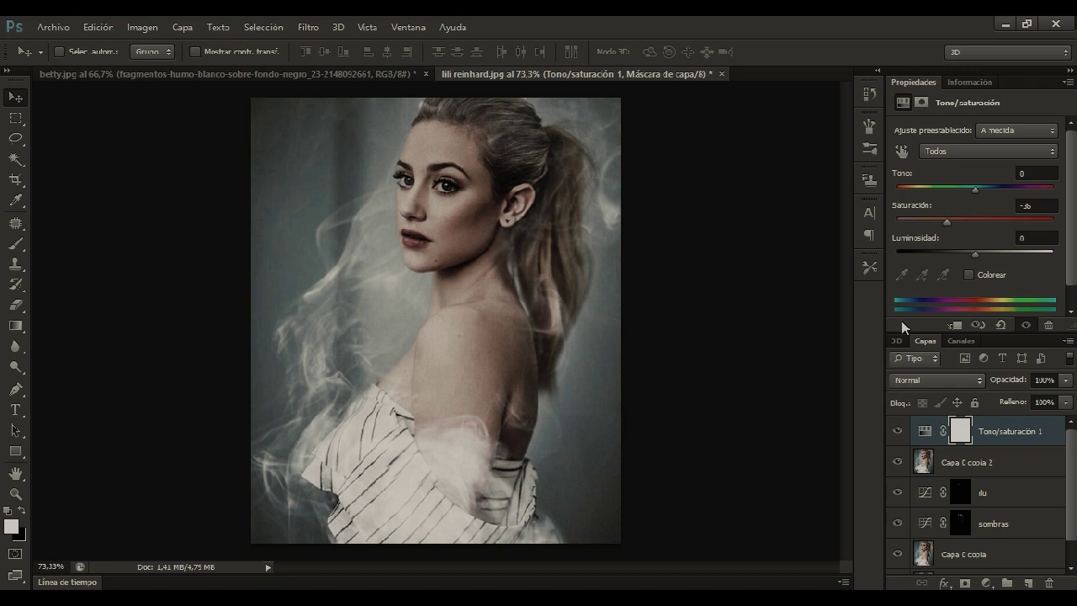